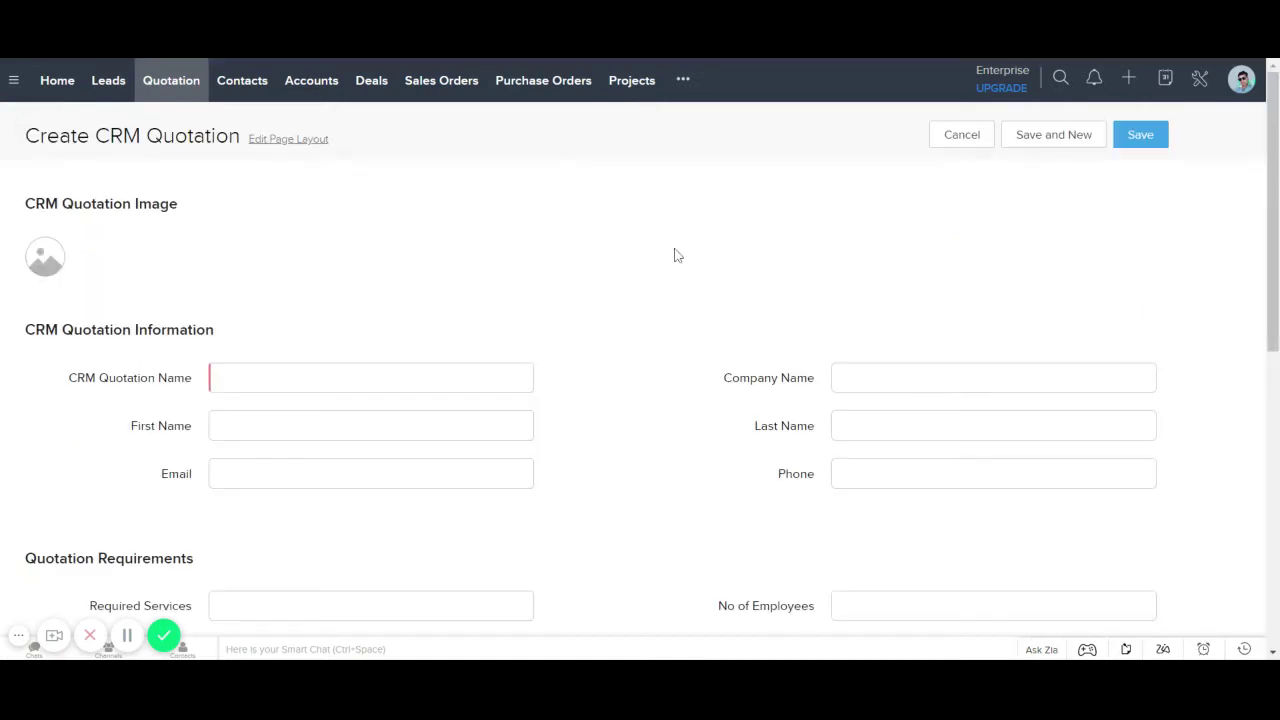
Step: Enter the quotation name, fill the company with NA, and enter the contact's first name
{"action": "scroll", "coordinate": [454, 358], "scroll_direction": "down", "scroll_amount": 1}
{"action": "left_click", "coordinate": [443, 300]}
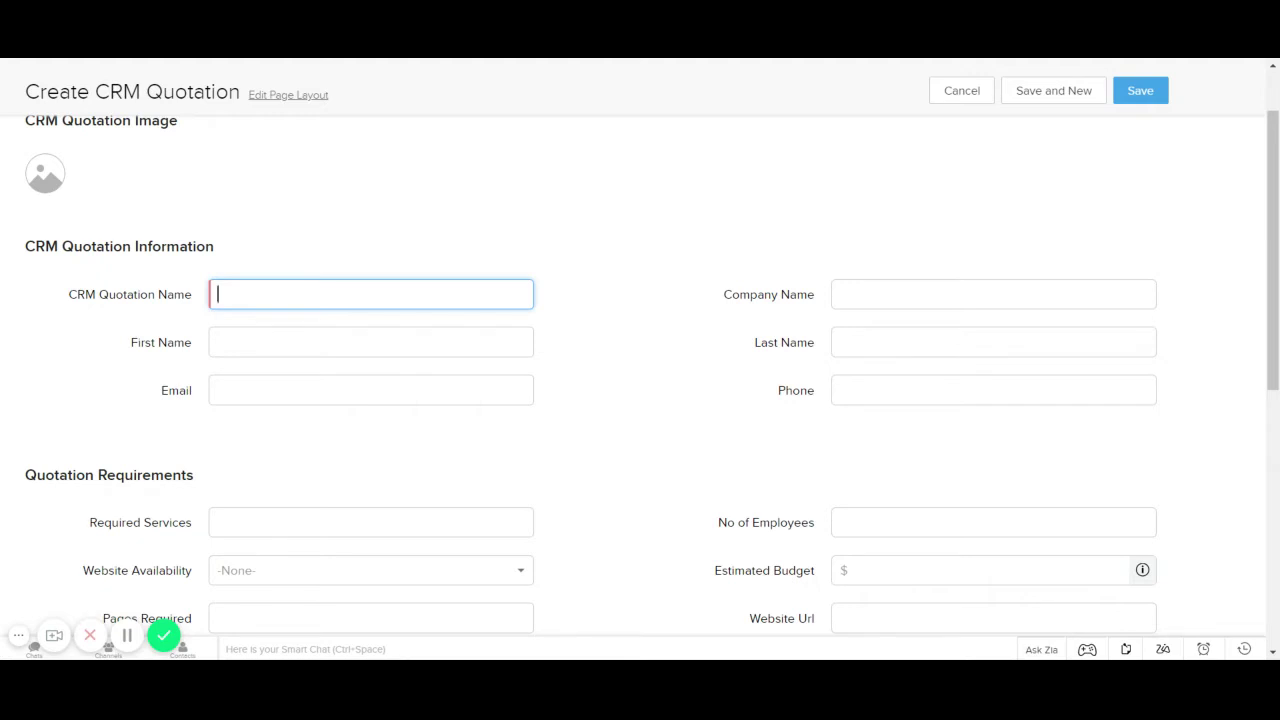
{"action": "key", "text": "ctrl+a"}
{"action": "left_click", "coordinate": [993, 294]}
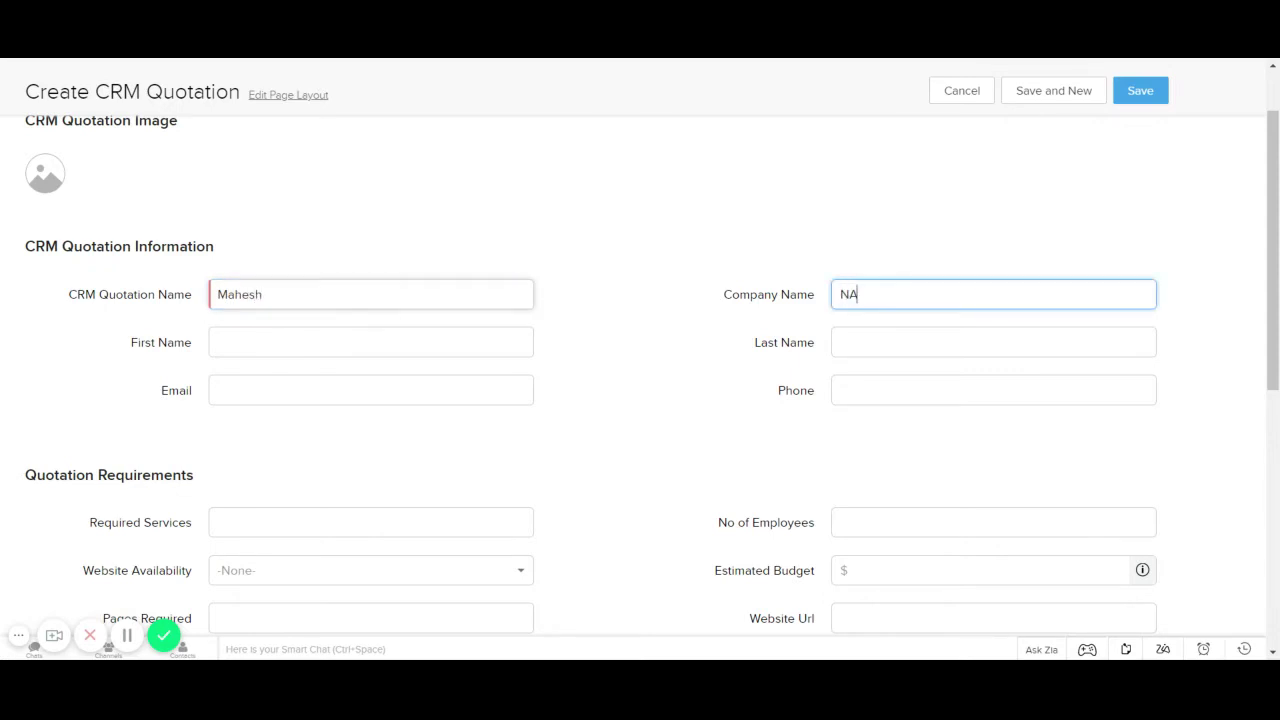
{"action": "left_click", "coordinate": [371, 342]}
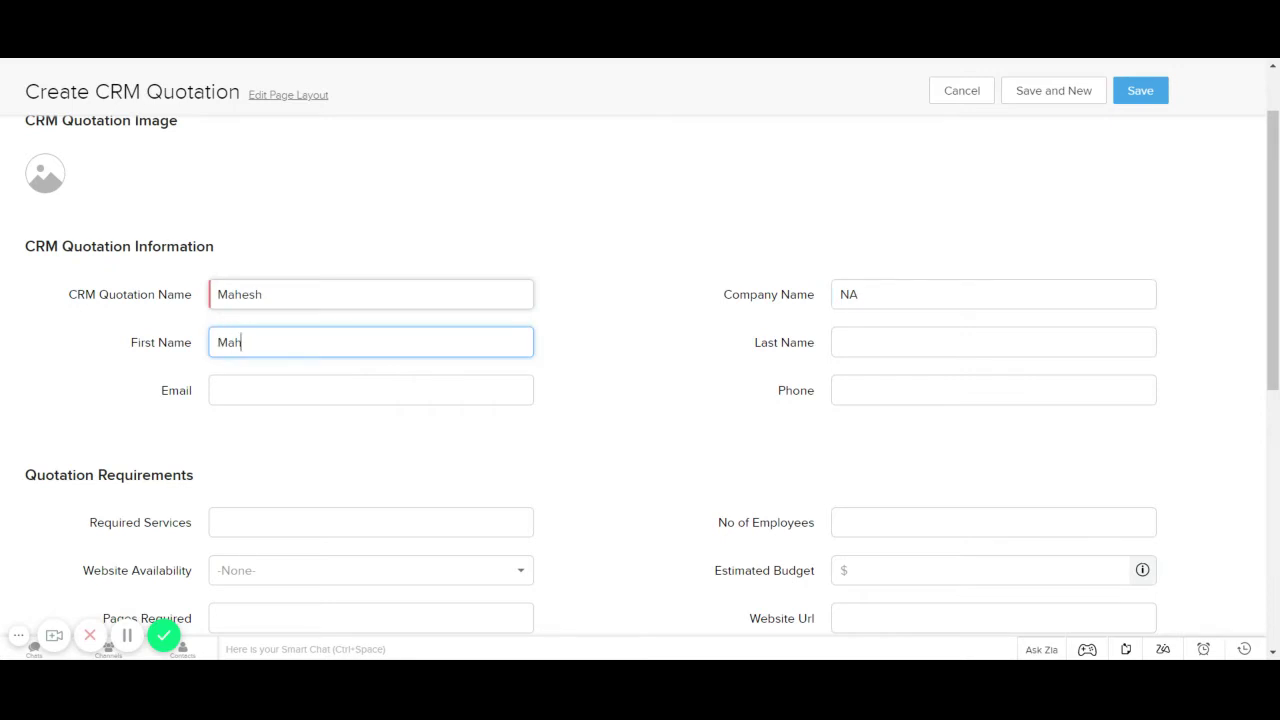
Step: Fill in the contact's last name, e-mail address and phone number, then save the quotation
{"action": "left_click", "coordinate": [993, 342]}
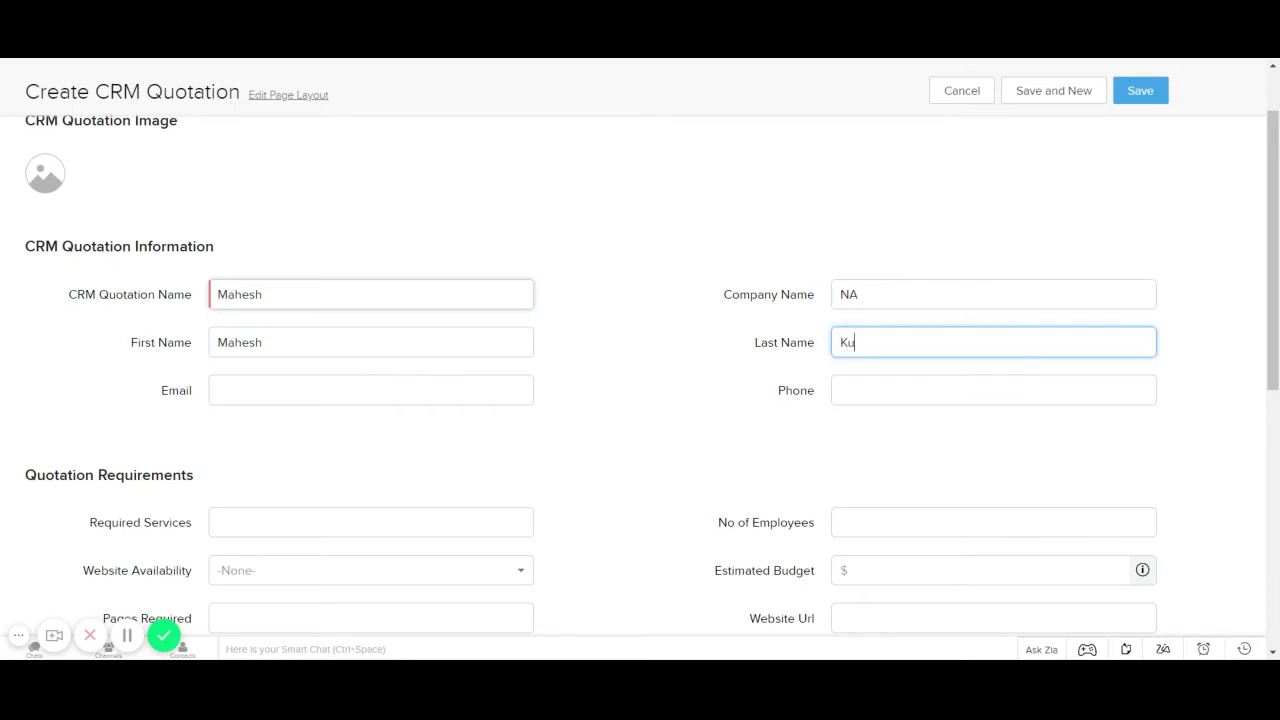
{"action": "left_click", "coordinate": [371, 390]}
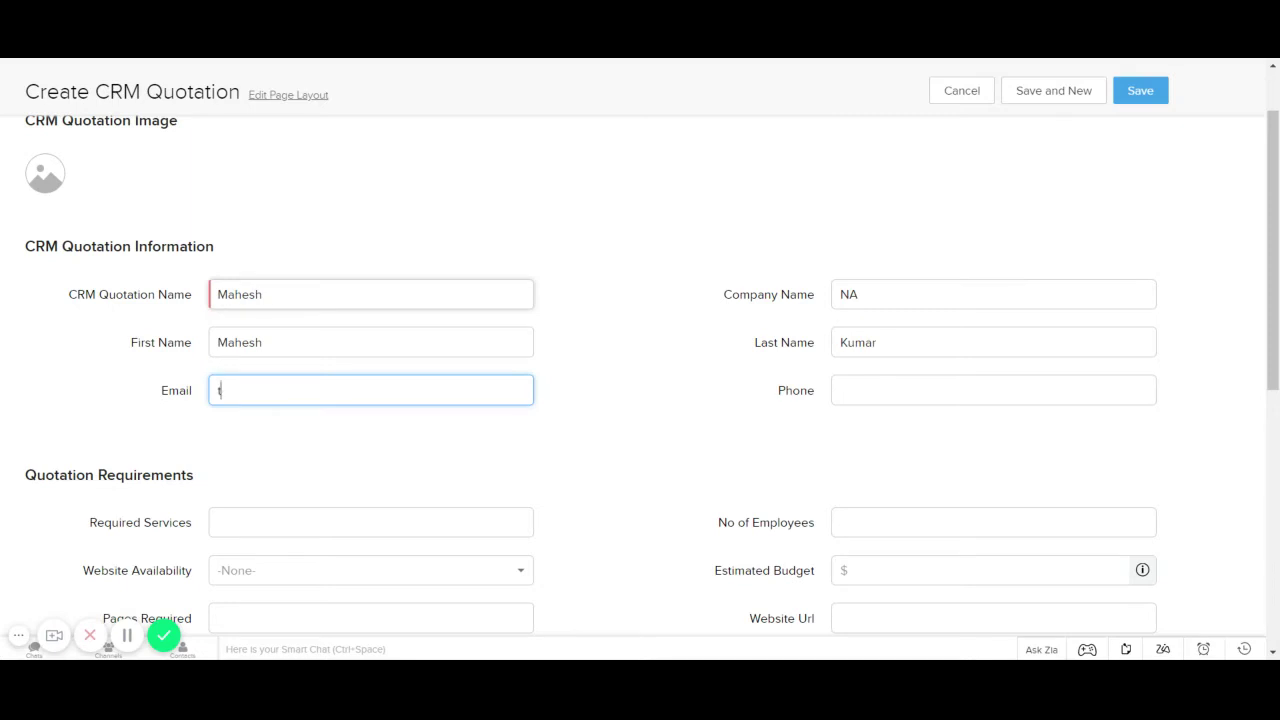
{"action": "type", "text": "testingemail@test"}
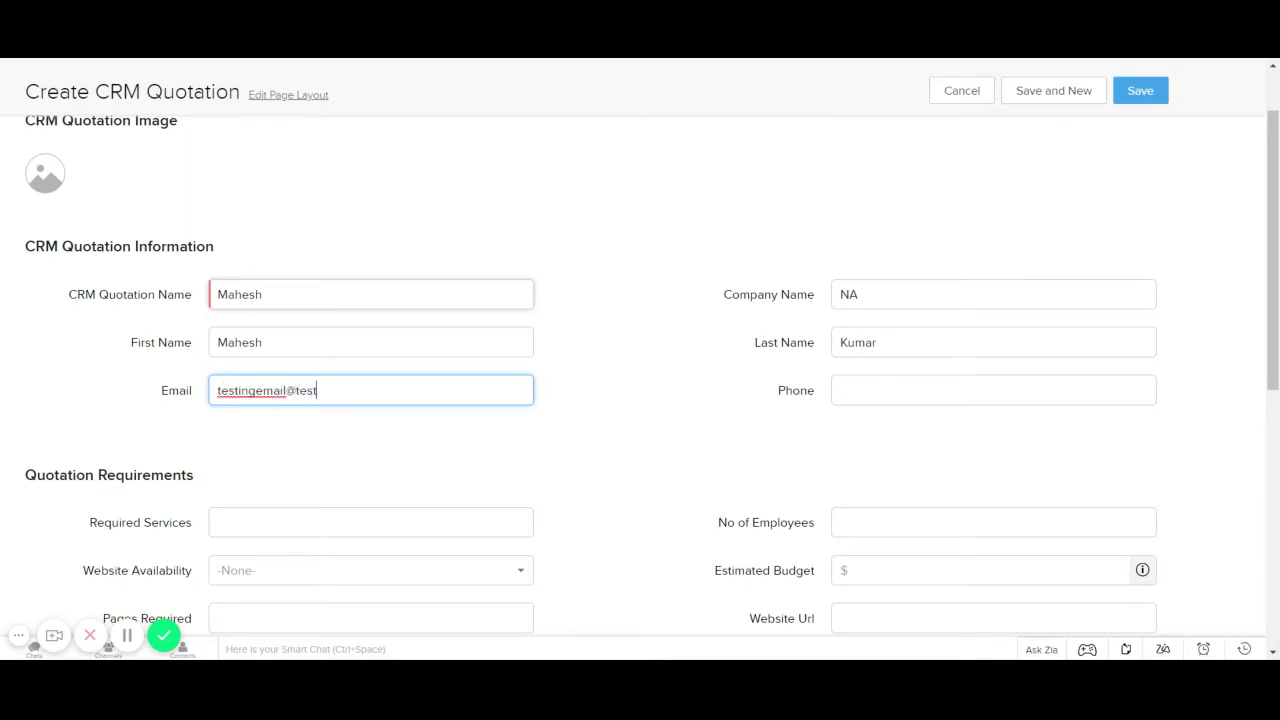
{"action": "type", "text": "ing.com"}
{"action": "left_click", "coordinate": [993, 390]}
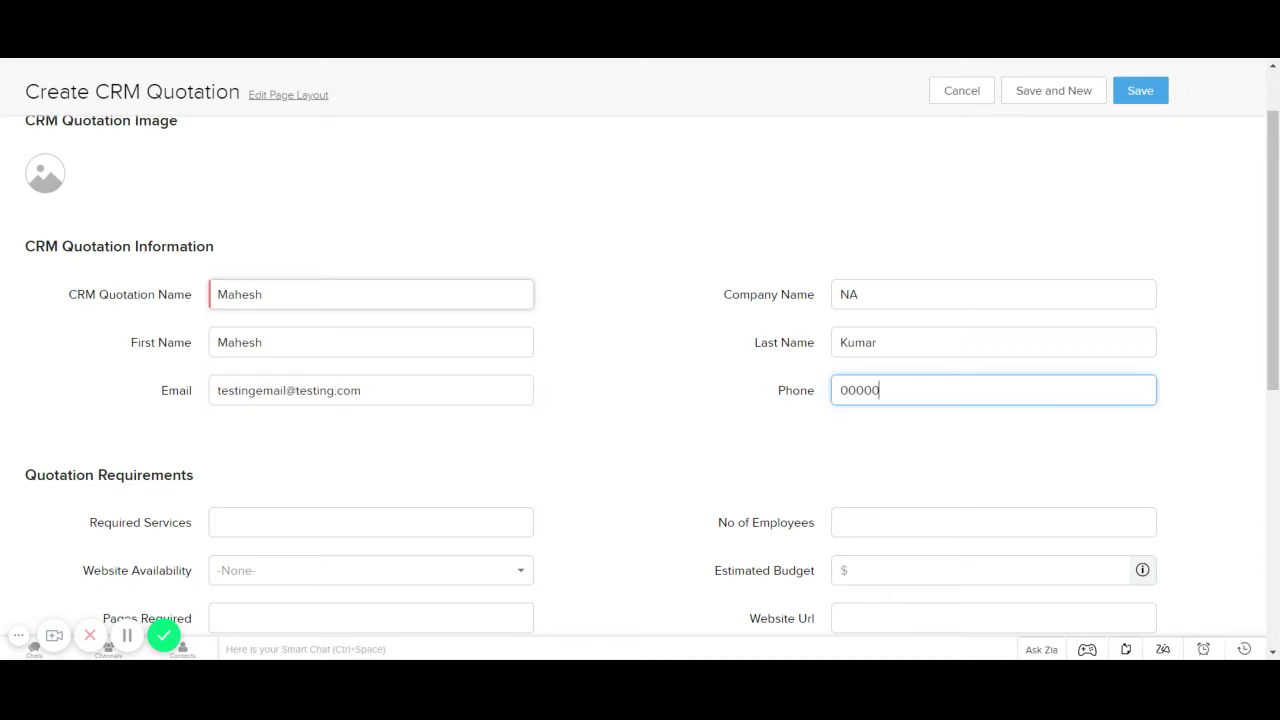
{"action": "type", "text": "0000000000"}
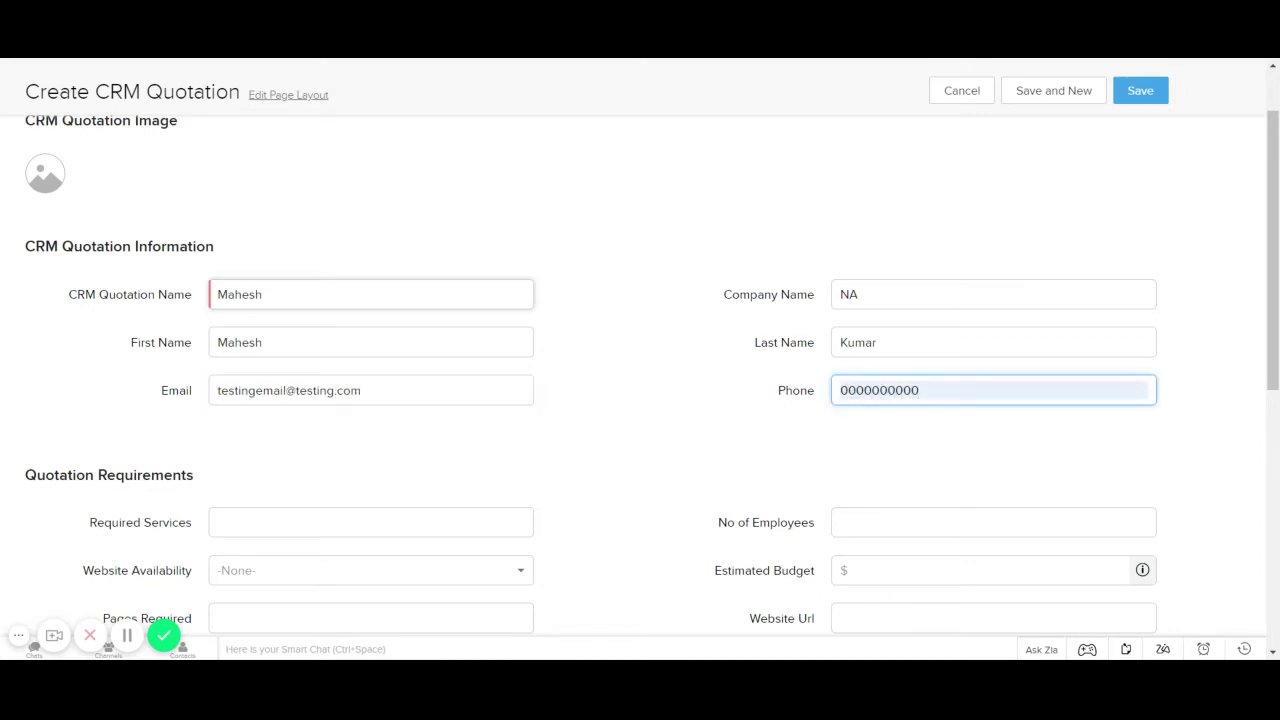
{"action": "left_click", "coordinate": [605, 317]}
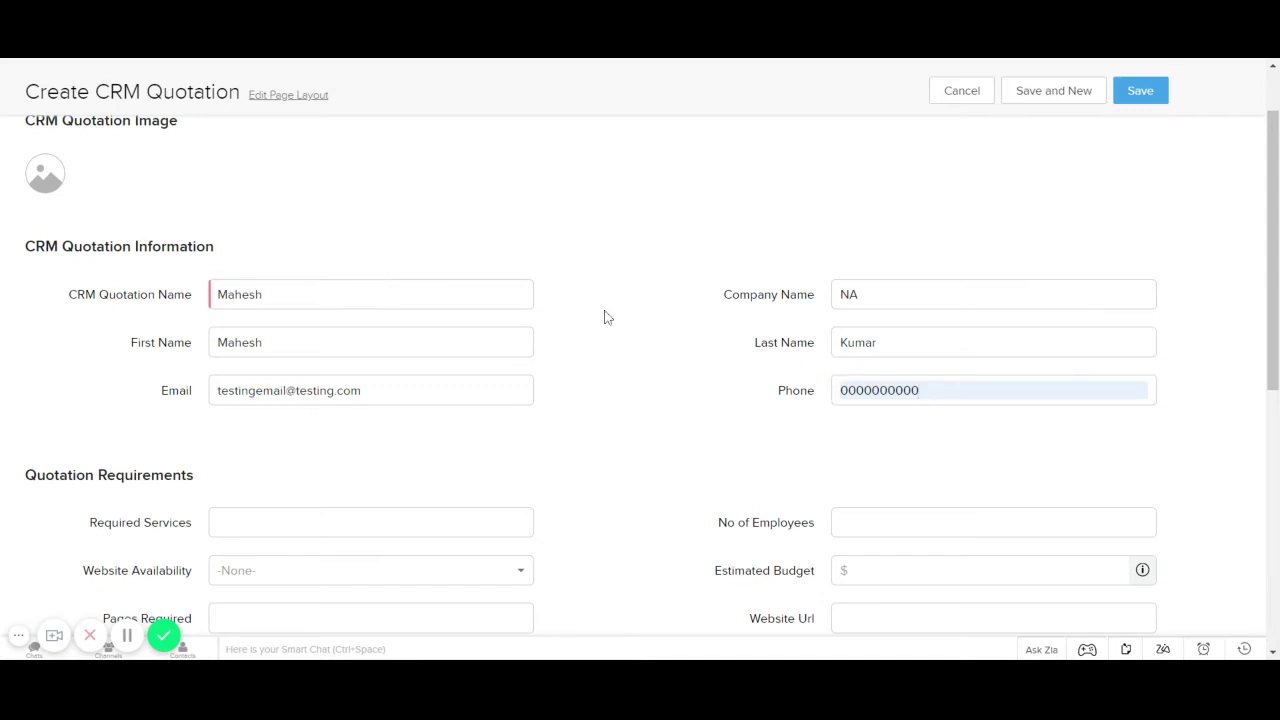
{"action": "left_click", "coordinate": [1139, 98]}
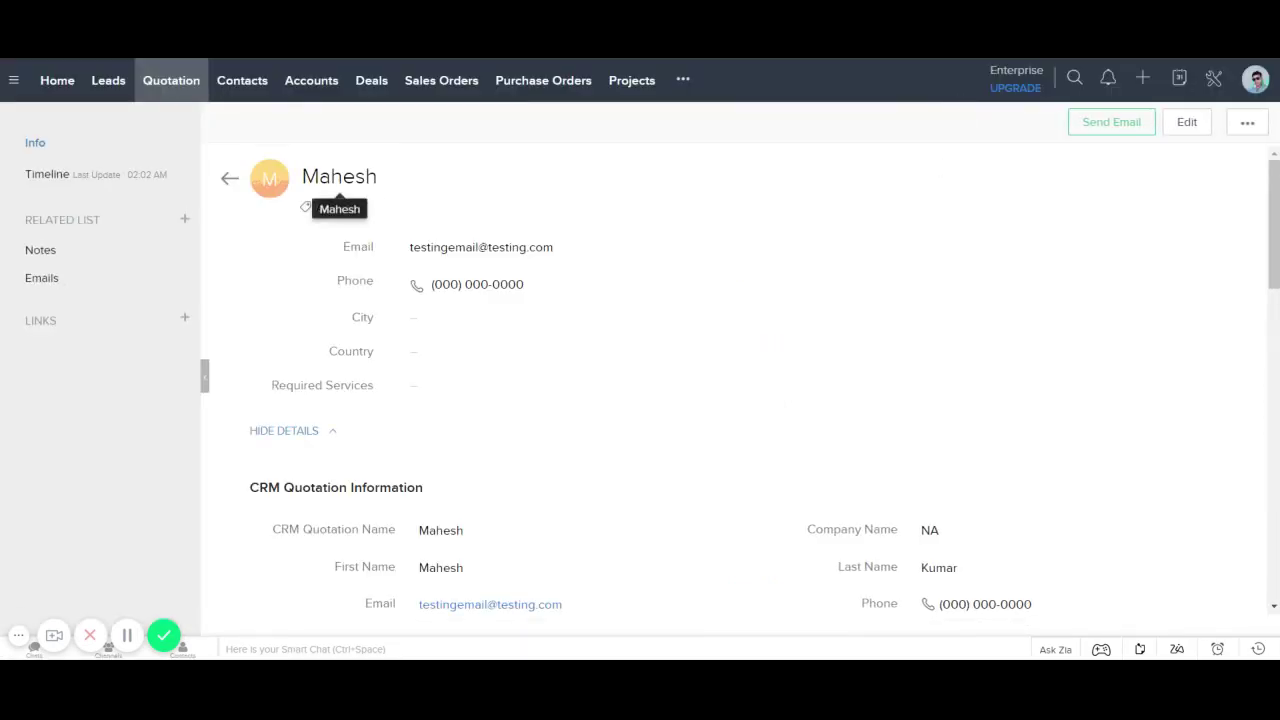
Step: Check the saved quotation's name, view the Quotation list, then go to Setup
{"action": "left_click_drag", "start_coordinate": [302, 176], "coordinate": [383, 174]}
{"action": "left_click", "coordinate": [370, 176]}
{"action": "left_click", "coordinate": [177, 91]}
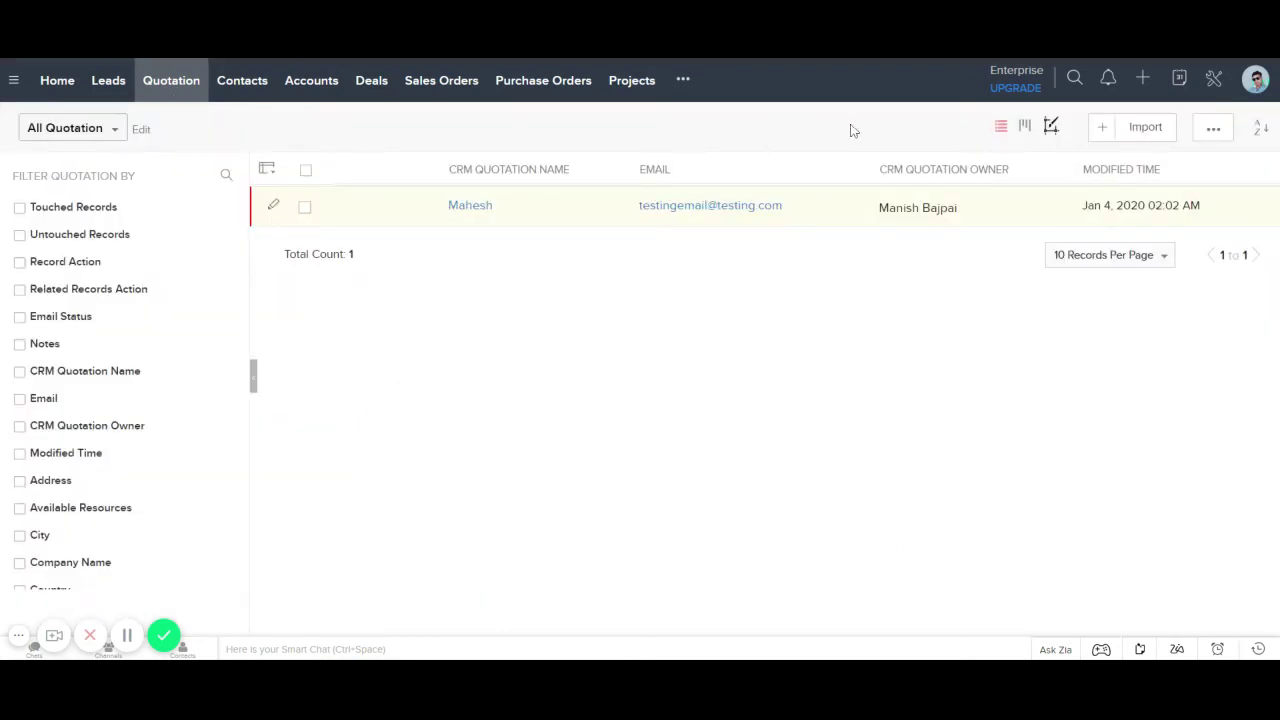
{"action": "left_click", "coordinate": [1214, 82]}
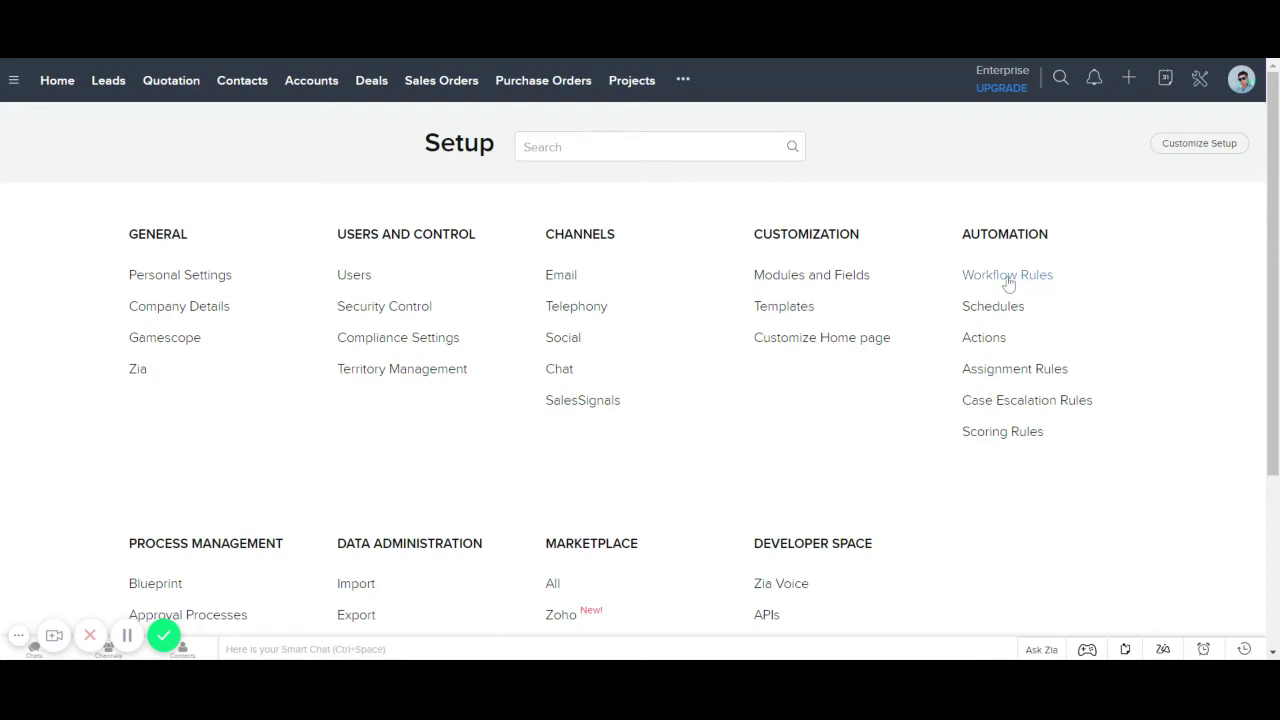
Step: Create a workflow rule 'Full Name' on the Quotation module and continue to its trigger
{"action": "left_click", "coordinate": [1008, 276]}
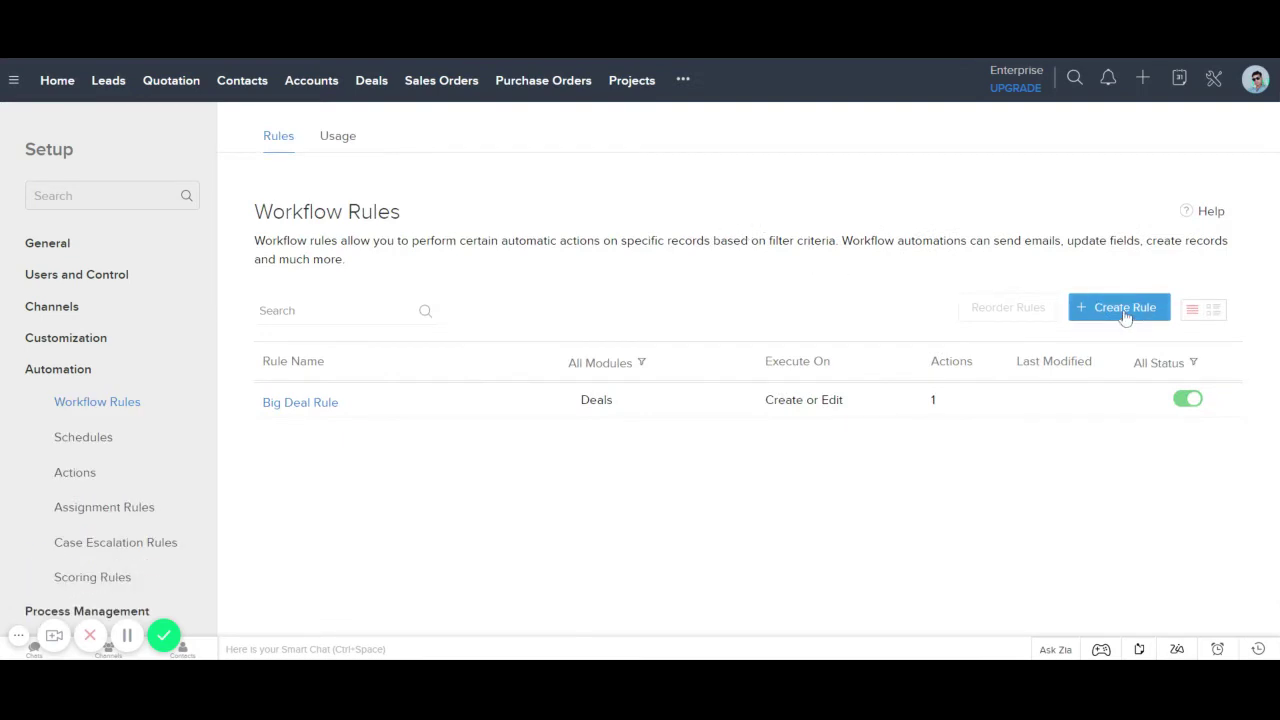
{"action": "left_click", "coordinate": [1125, 310]}
{"action": "left_click", "coordinate": [646, 158]}
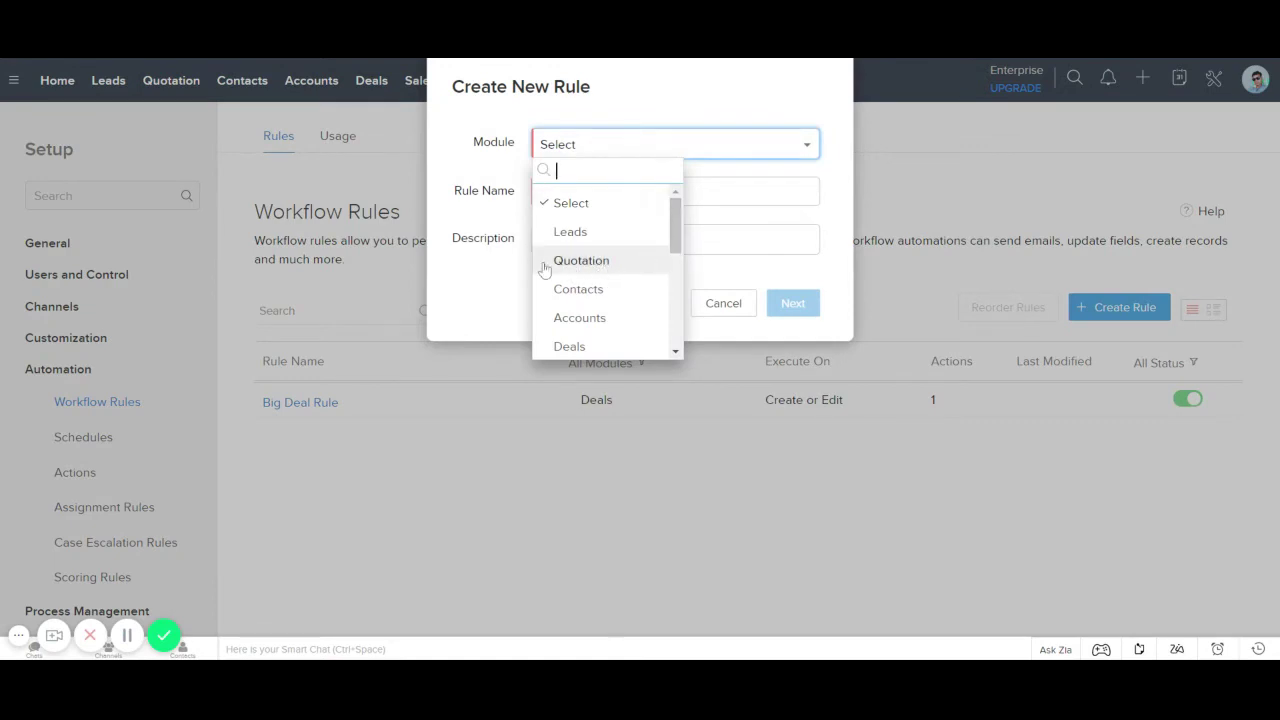
{"action": "left_click", "coordinate": [598, 262]}
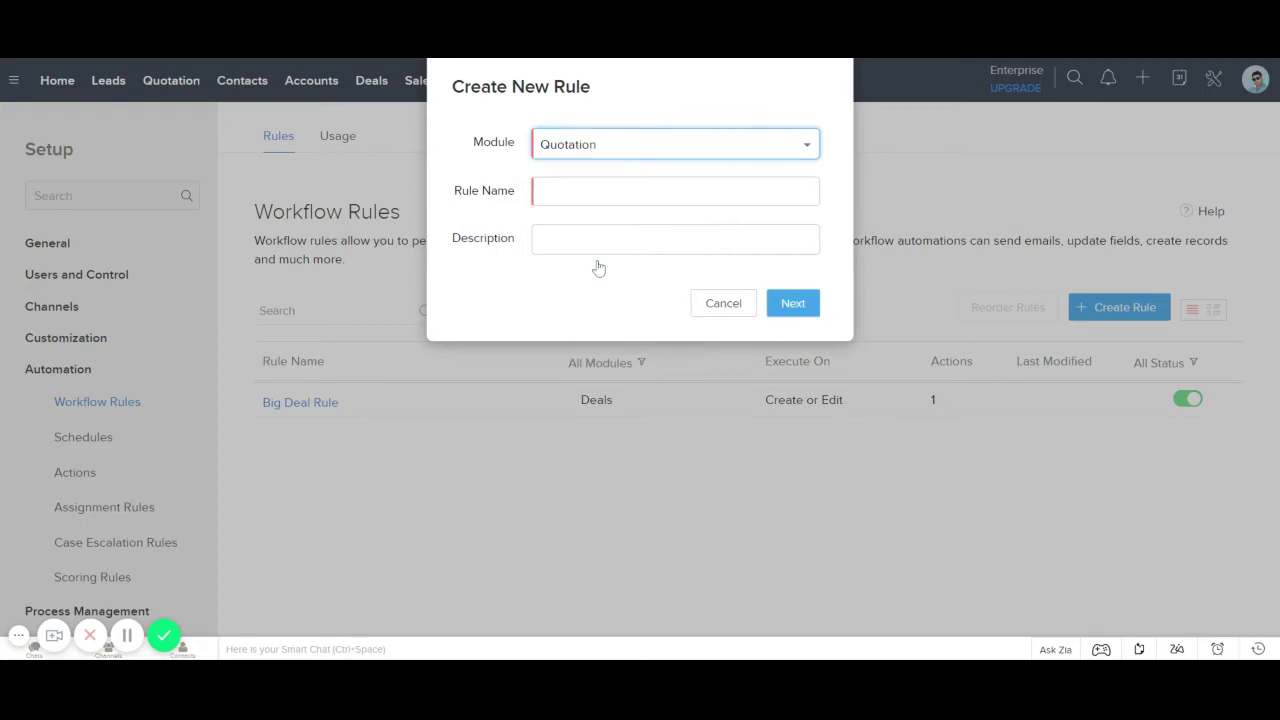
{"action": "left_click", "coordinate": [718, 193]}
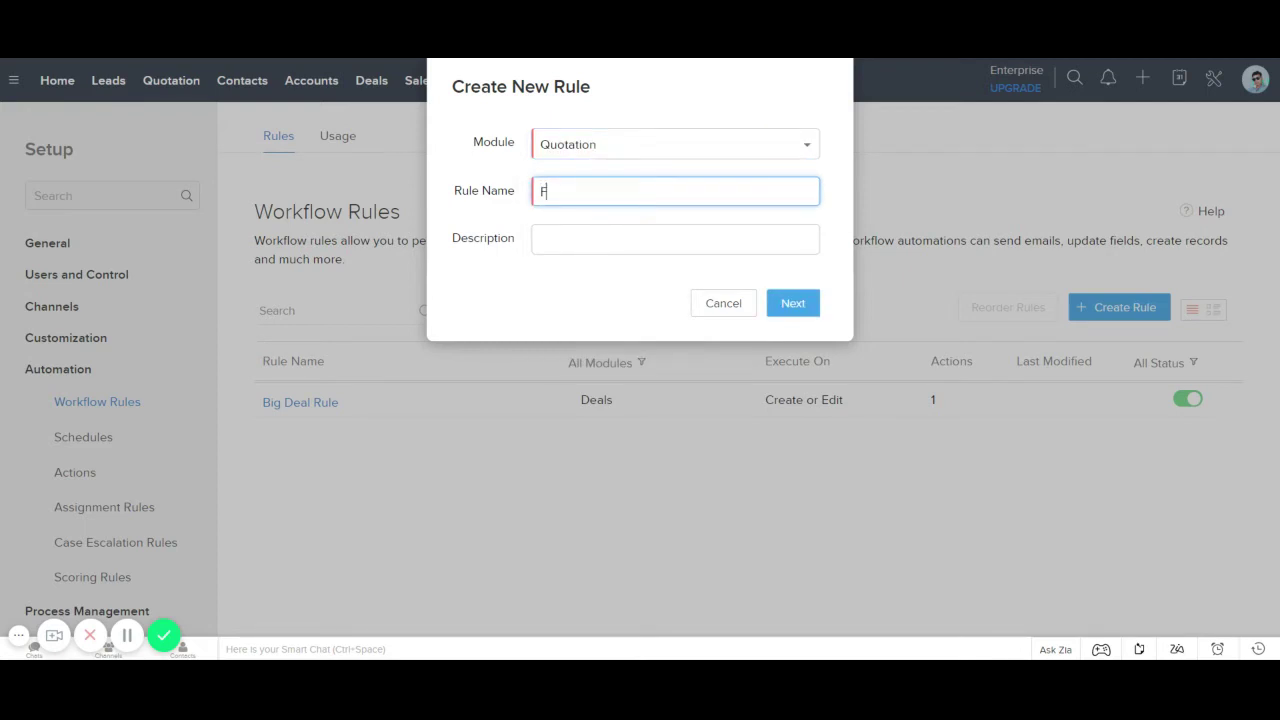
{"action": "type", "text": "Full Name"}
{"action": "left_click", "coordinate": [795, 306]}
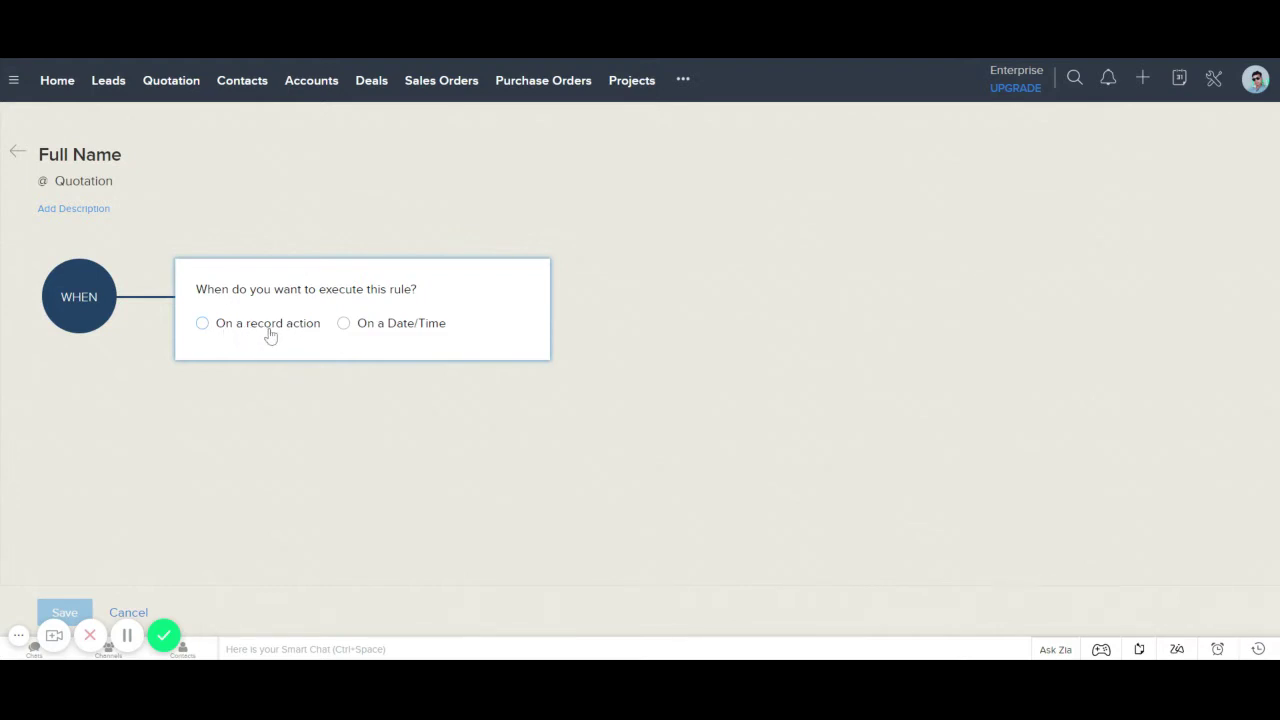
Step: Trigger the rule on record Create or Edit, repeating on every edit, and continue to conditions
{"action": "left_click", "coordinate": [268, 323]}
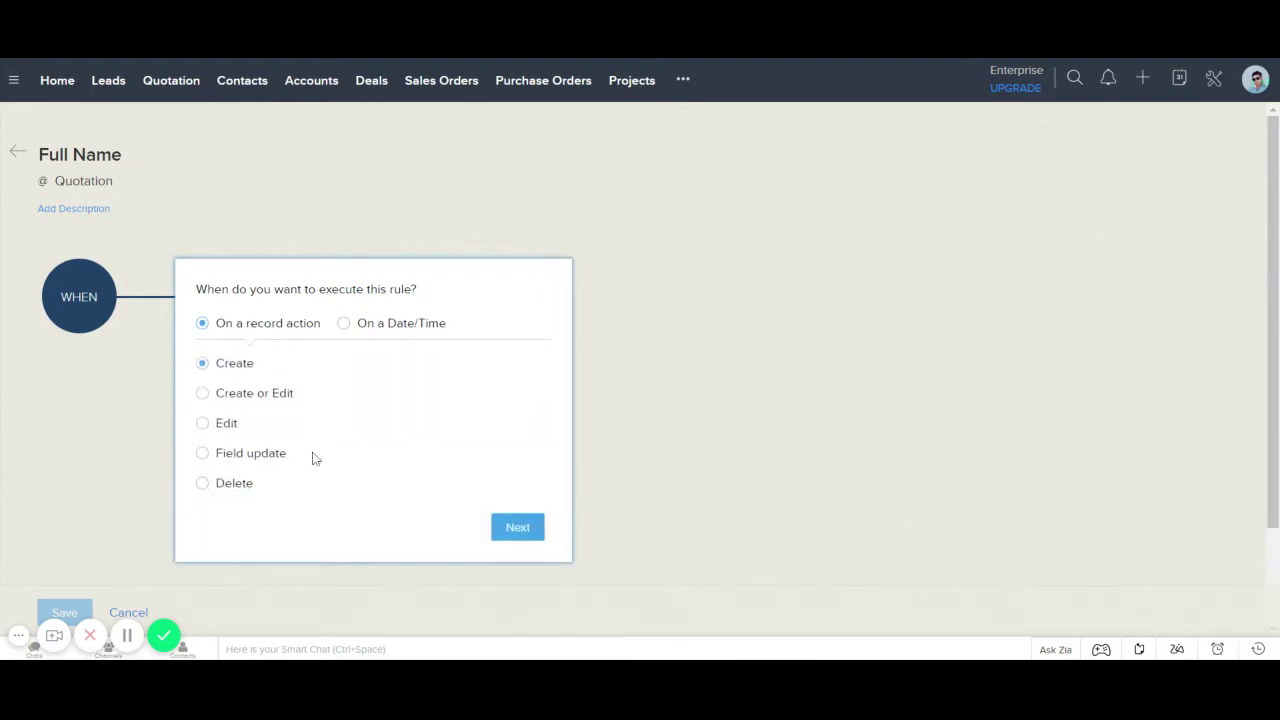
{"action": "left_click", "coordinate": [263, 400]}
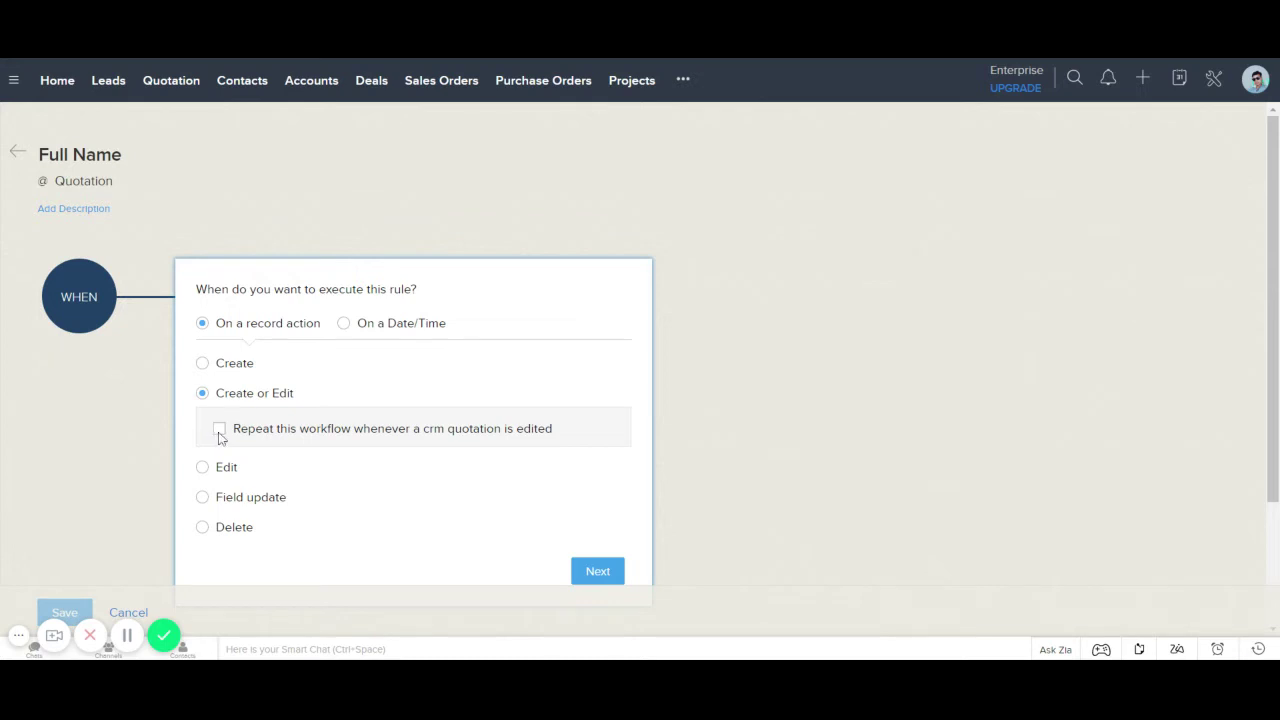
{"action": "left_click", "coordinate": [220, 432]}
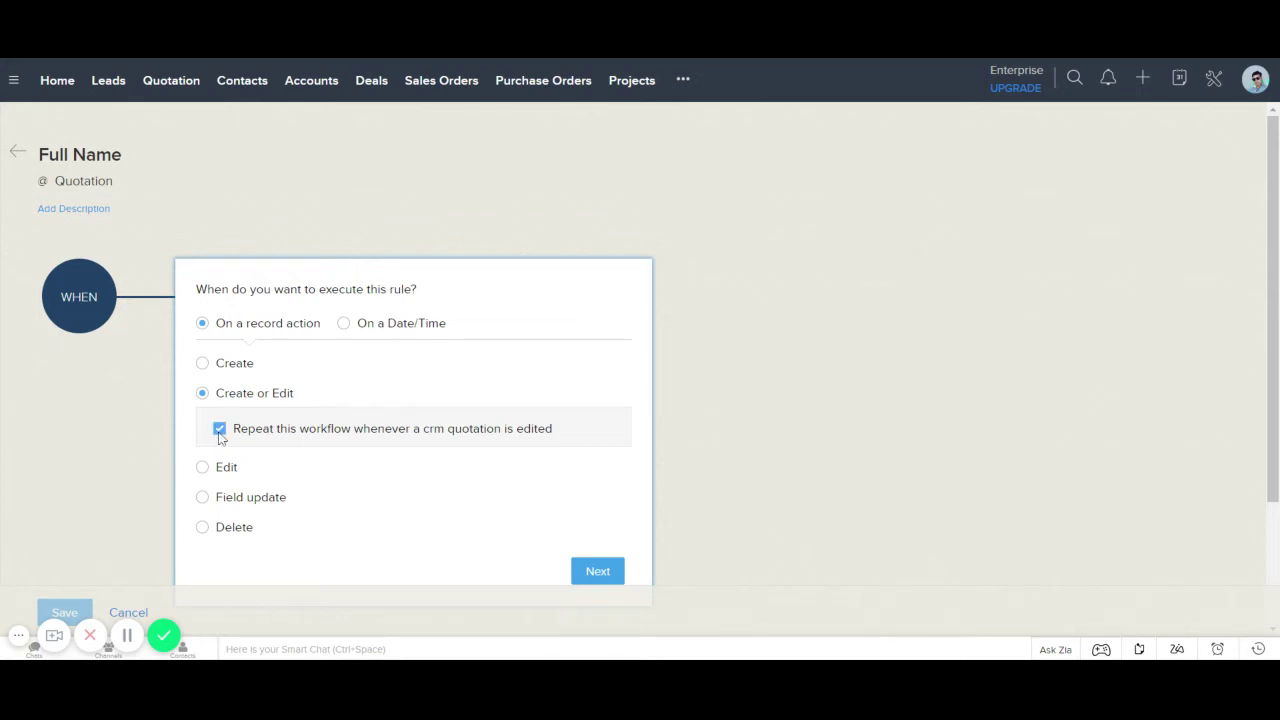
{"action": "left_click", "coordinate": [596, 572]}
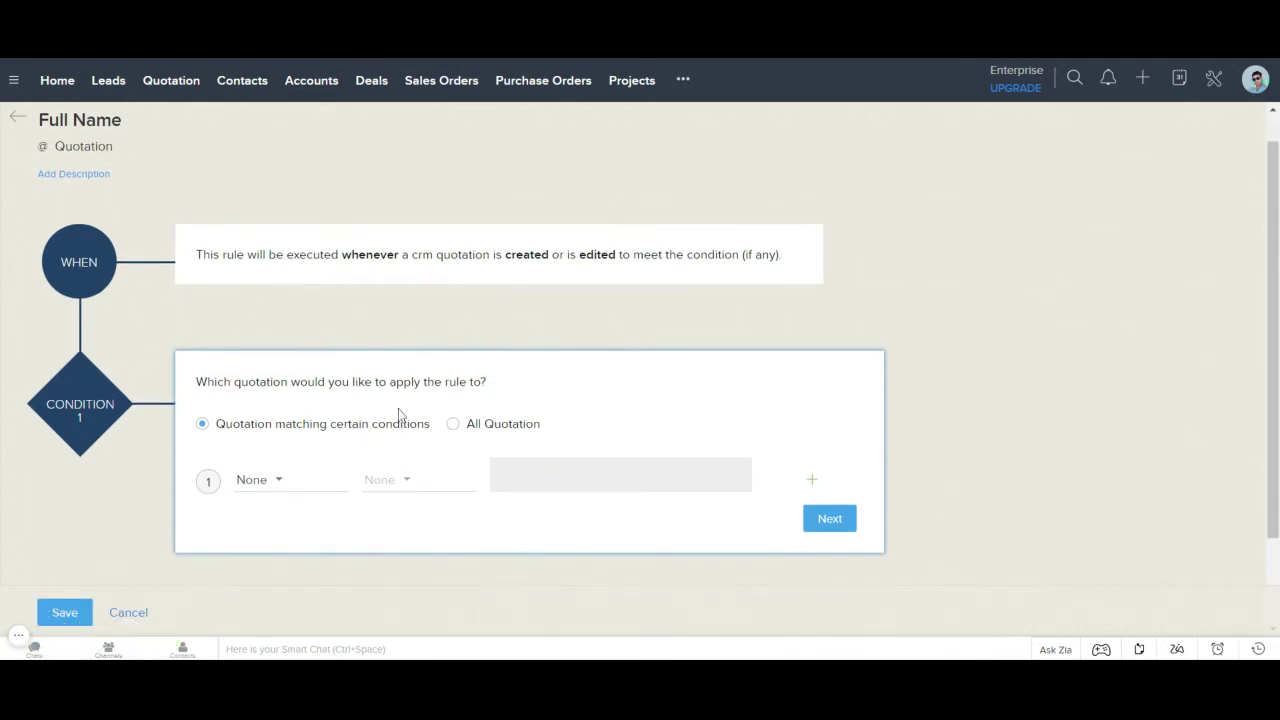
{"action": "scroll", "coordinate": [400, 417], "scroll_direction": "down", "scroll_amount": 2}
{"action": "scroll", "coordinate": [385, 380], "scroll_direction": "up", "scroll_amount": 1}
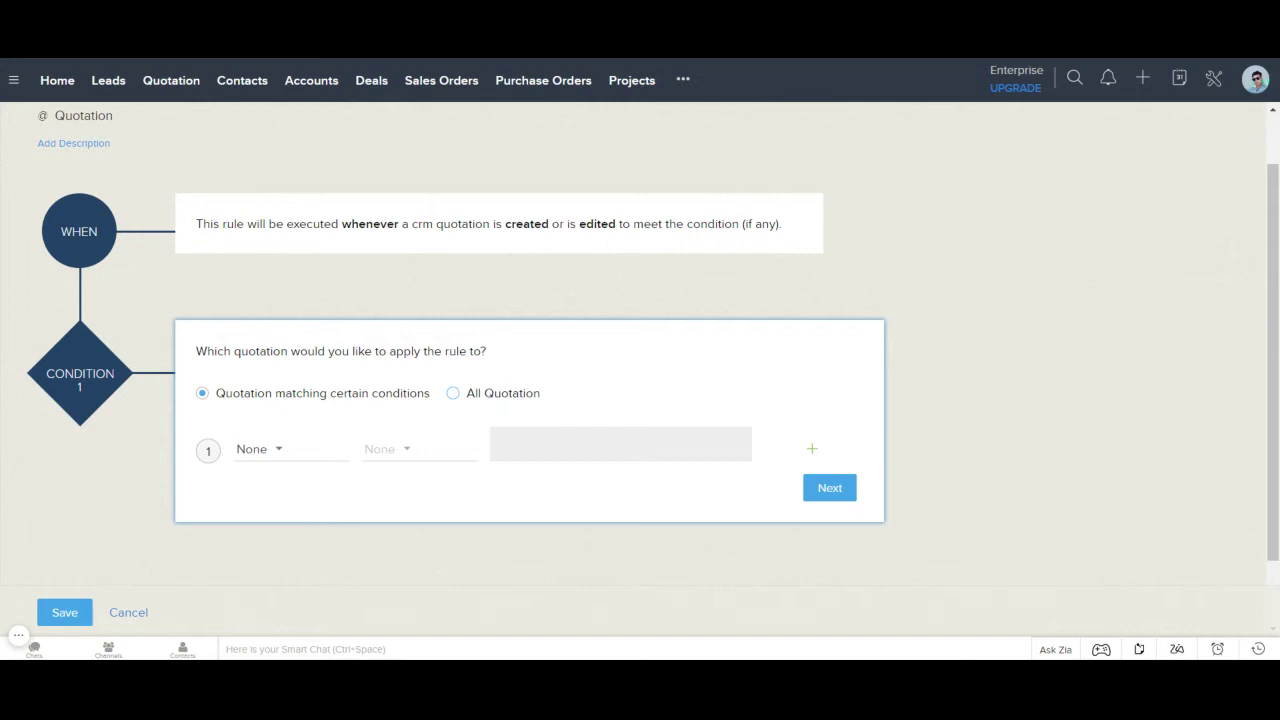
Step: Apply the rule to all quotations and add a Function as its instant action
{"action": "left_click", "coordinate": [475, 400]}
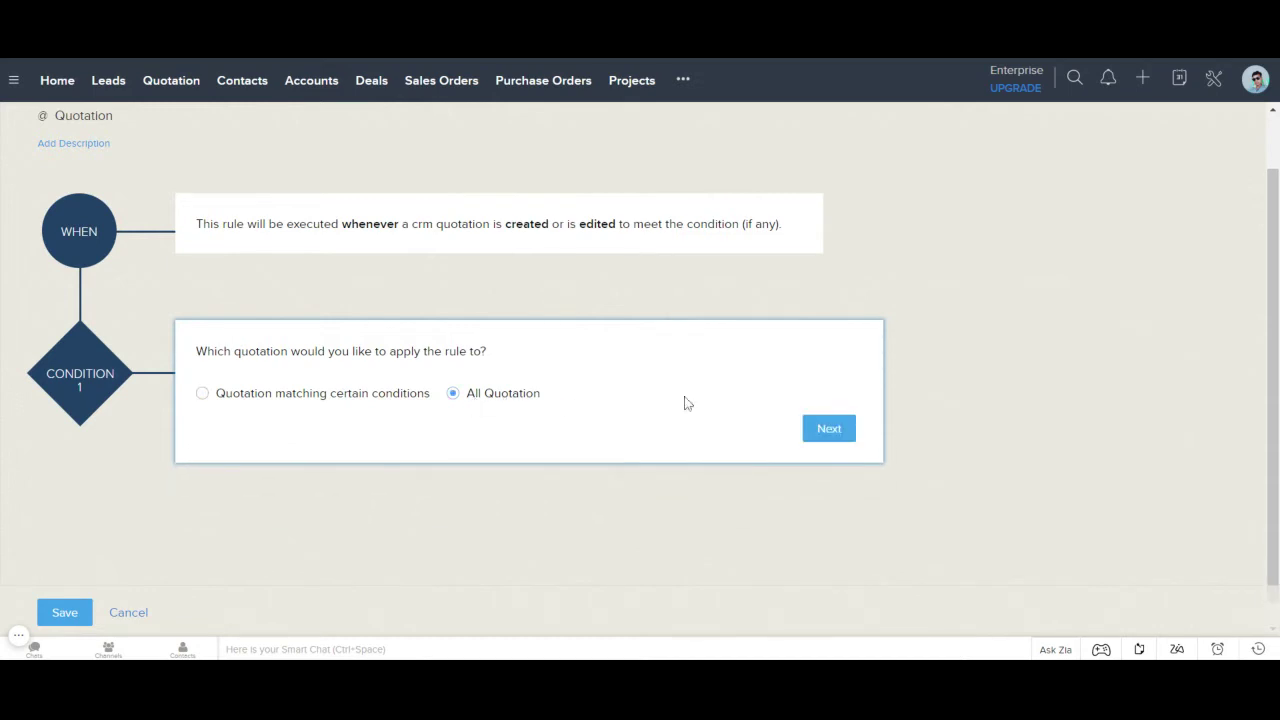
{"action": "left_click", "coordinate": [836, 432]}
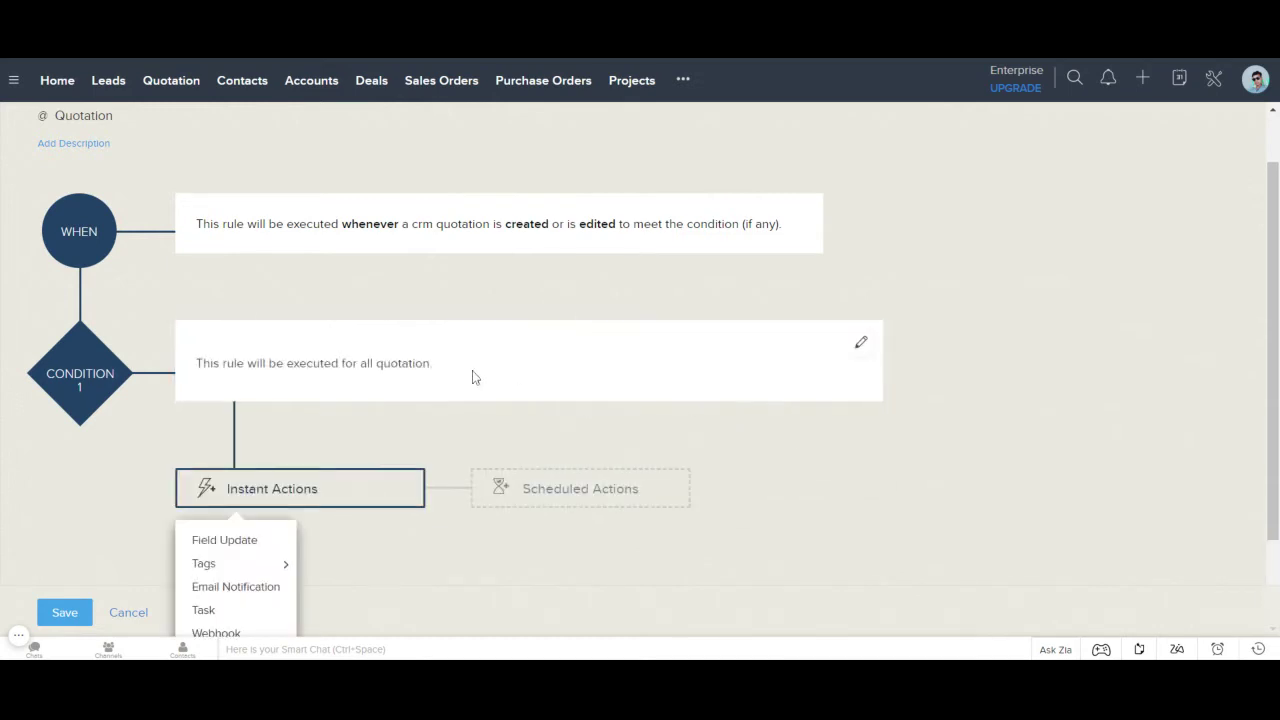
{"action": "scroll", "coordinate": [430, 374], "scroll_direction": "down", "scroll_amount": 1}
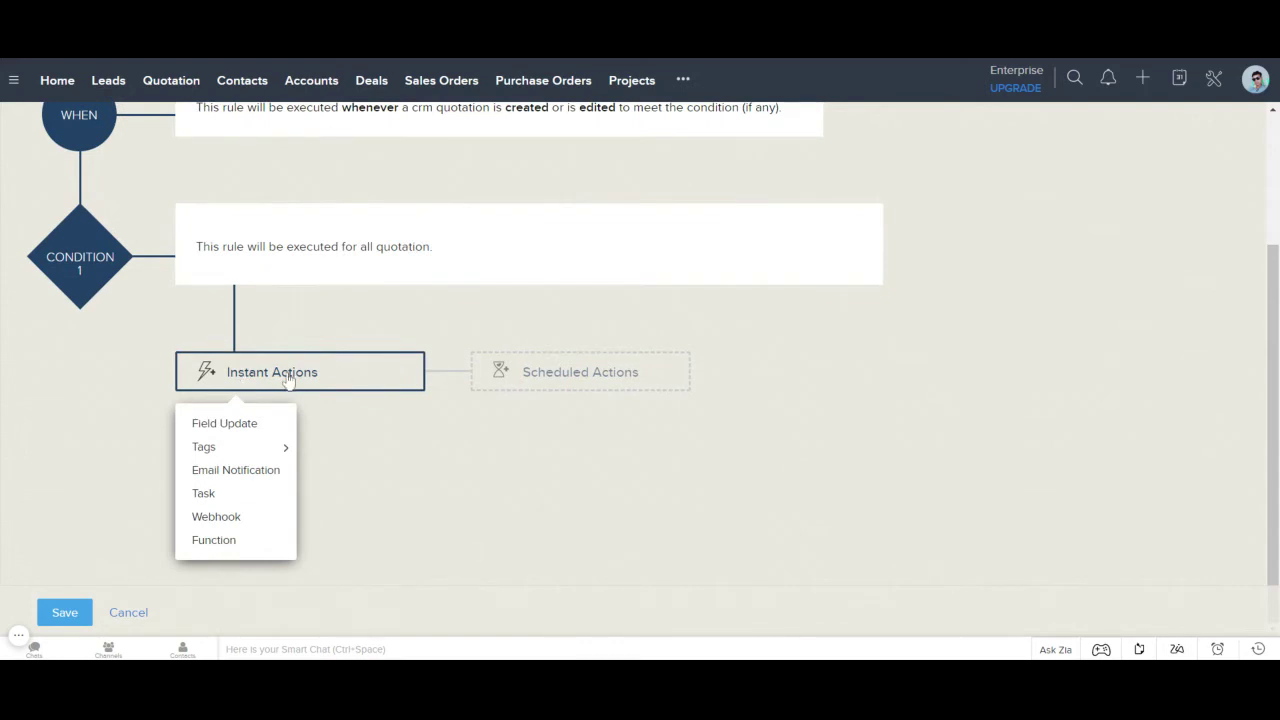
{"action": "left_click", "coordinate": [227, 548]}
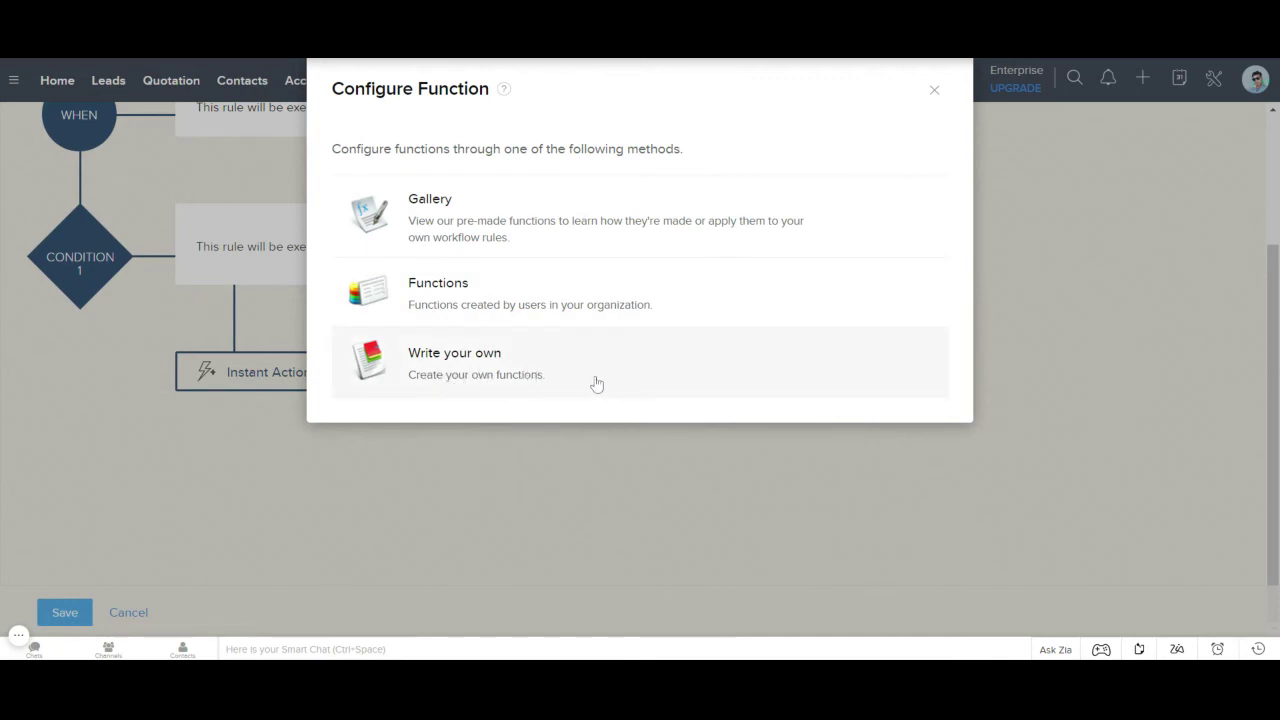
Step: Write a custom function named FullName with display name 'Full Name Function'
{"action": "left_click", "coordinate": [596, 384]}
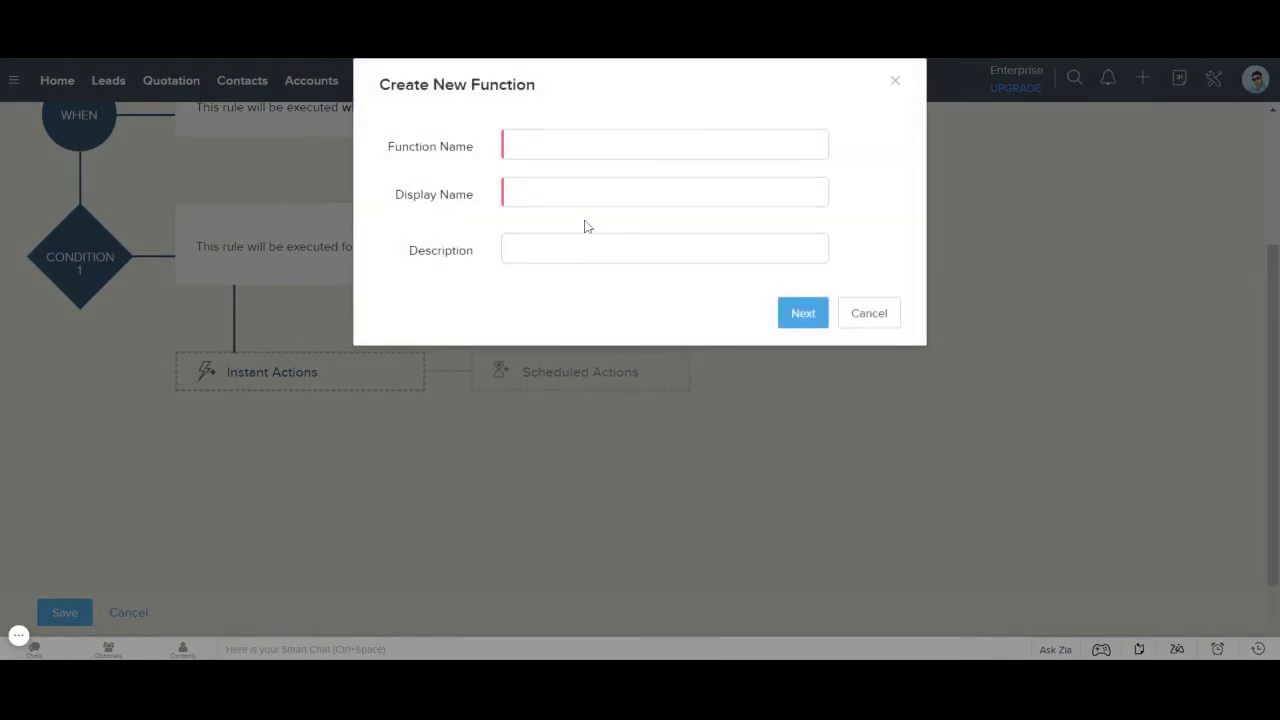
{"action": "left_click", "coordinate": [591, 140]}
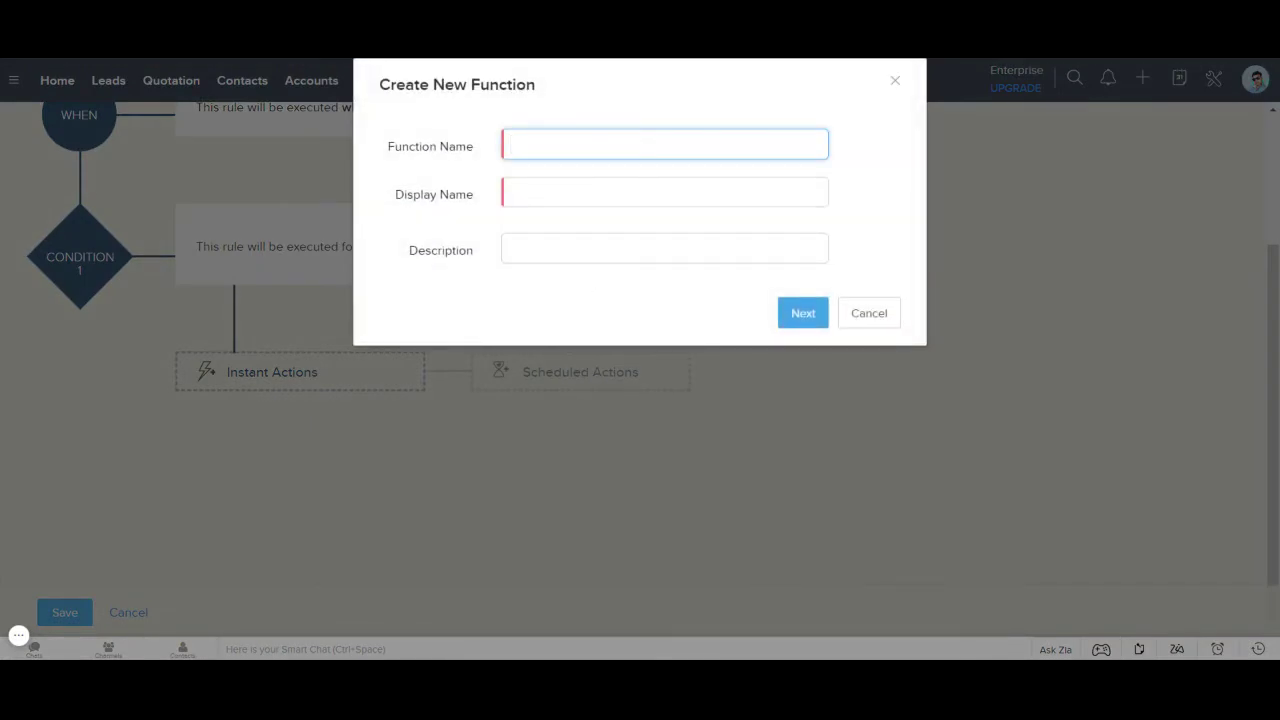
{"action": "type", "text": "F"}
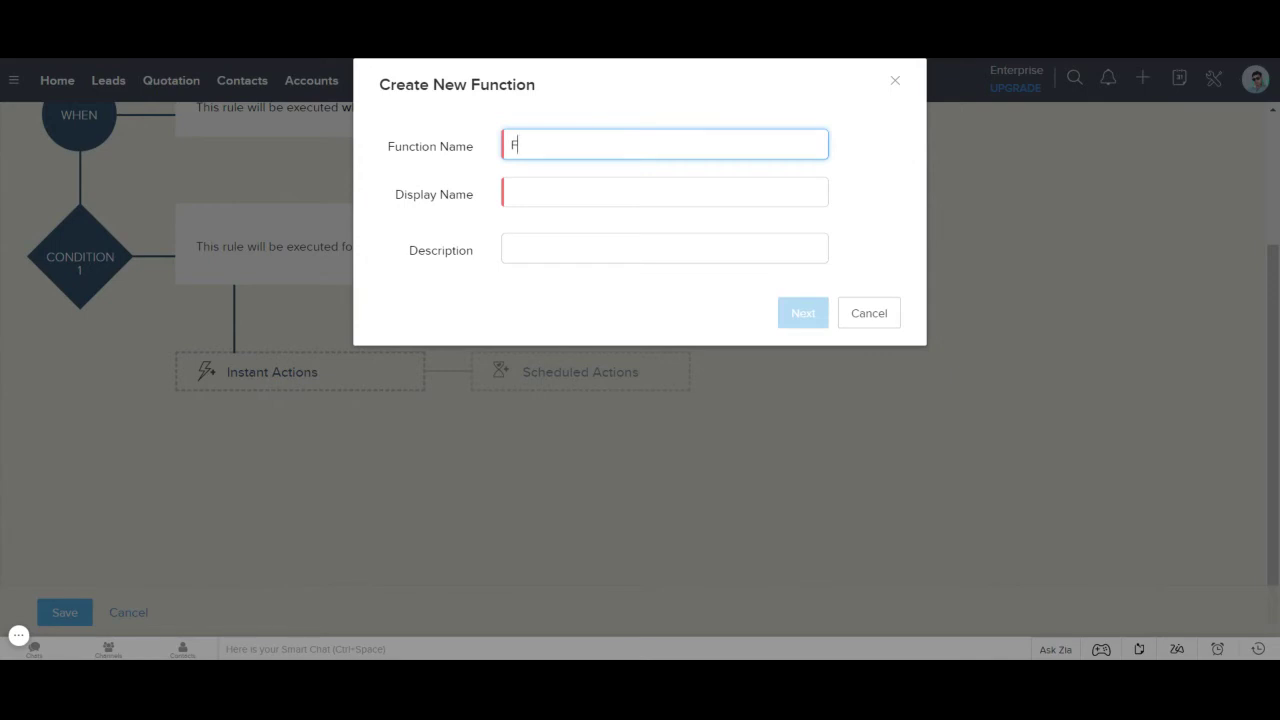
{"action": "type", "text": "ullName"}
{"action": "key", "text": "Tab"}
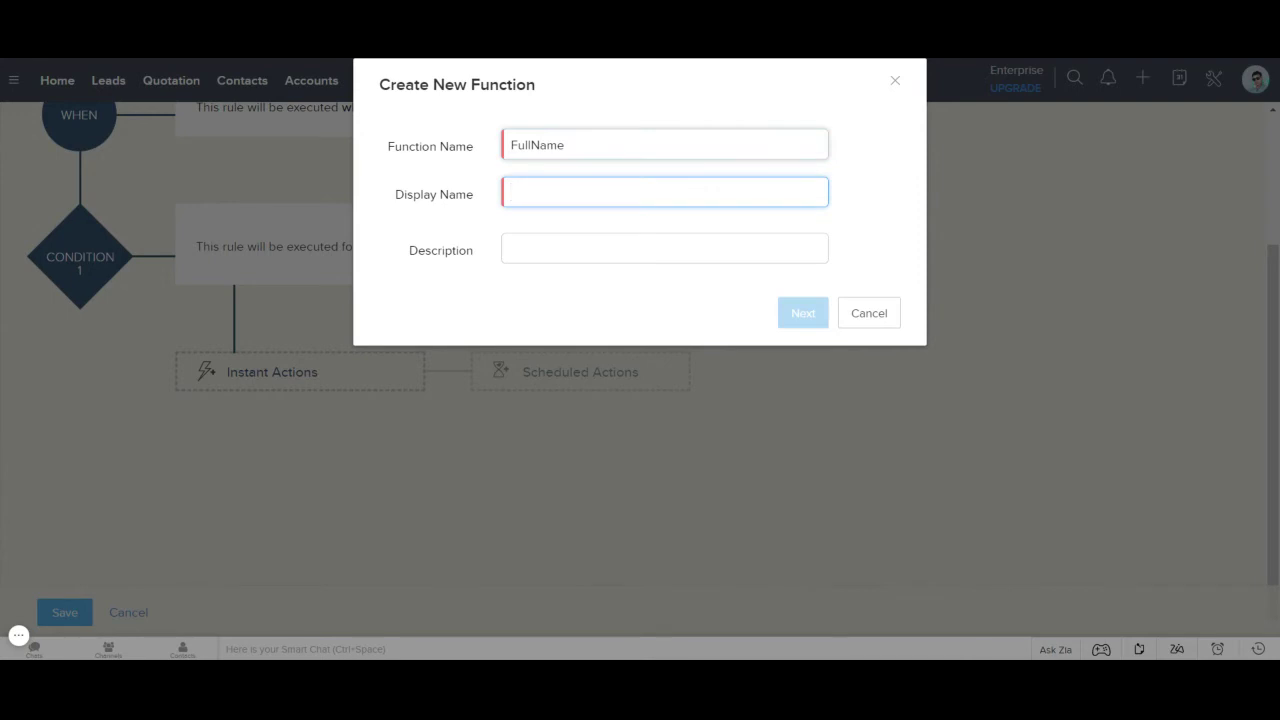
{"action": "type", "text": "Fu"}
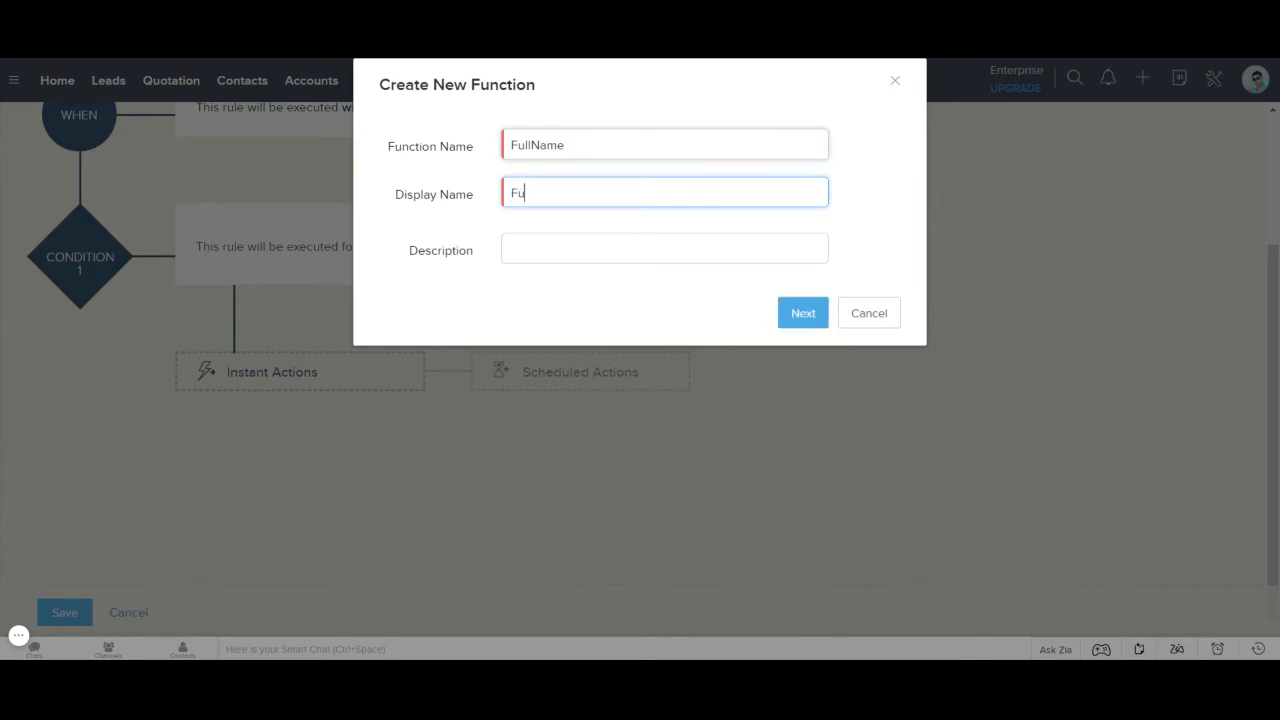
{"action": "type", "text": "ll Name Function"}
{"action": "left_click", "coordinate": [805, 320]}
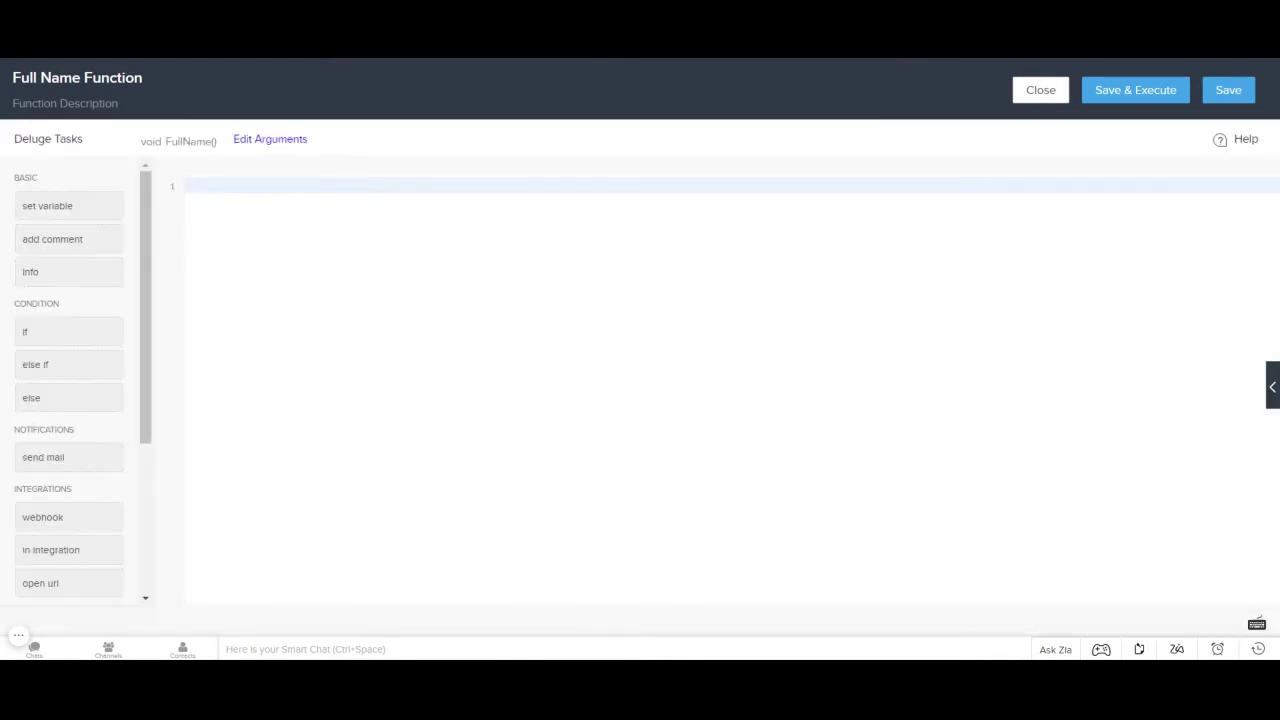
Step: Paste the Deluge script and break it into three lines at mp.put and updateRecord
{"action": "type", "text": "f = zoho.crm.getRecordById(\"Module_name\",id); mp = Map(); mp.put(\"Name\",f.getJSON(\"First_Name\") + \" \" + f.getJSON(\"Last_Name\")); zoho.crm.updateRecord(\"Module_name\",id,mp);"}
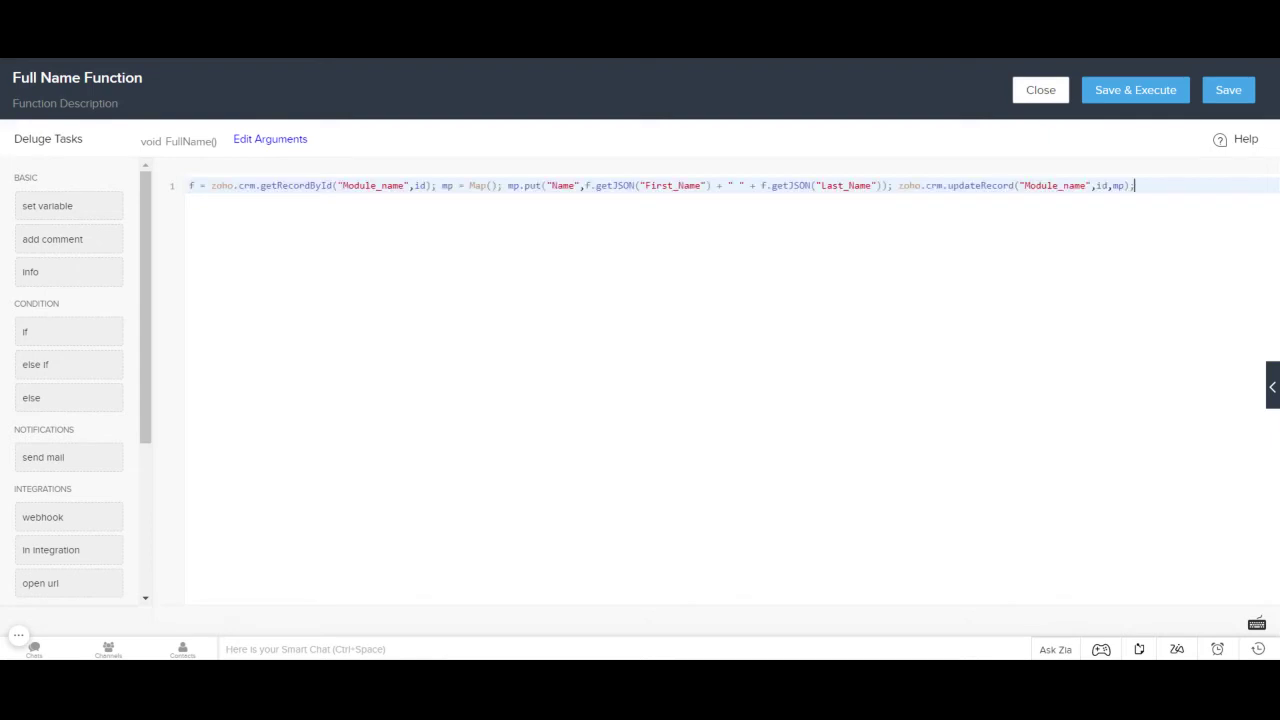
{"action": "left_click", "coordinate": [507, 185]}
{"action": "key", "text": "Return"}
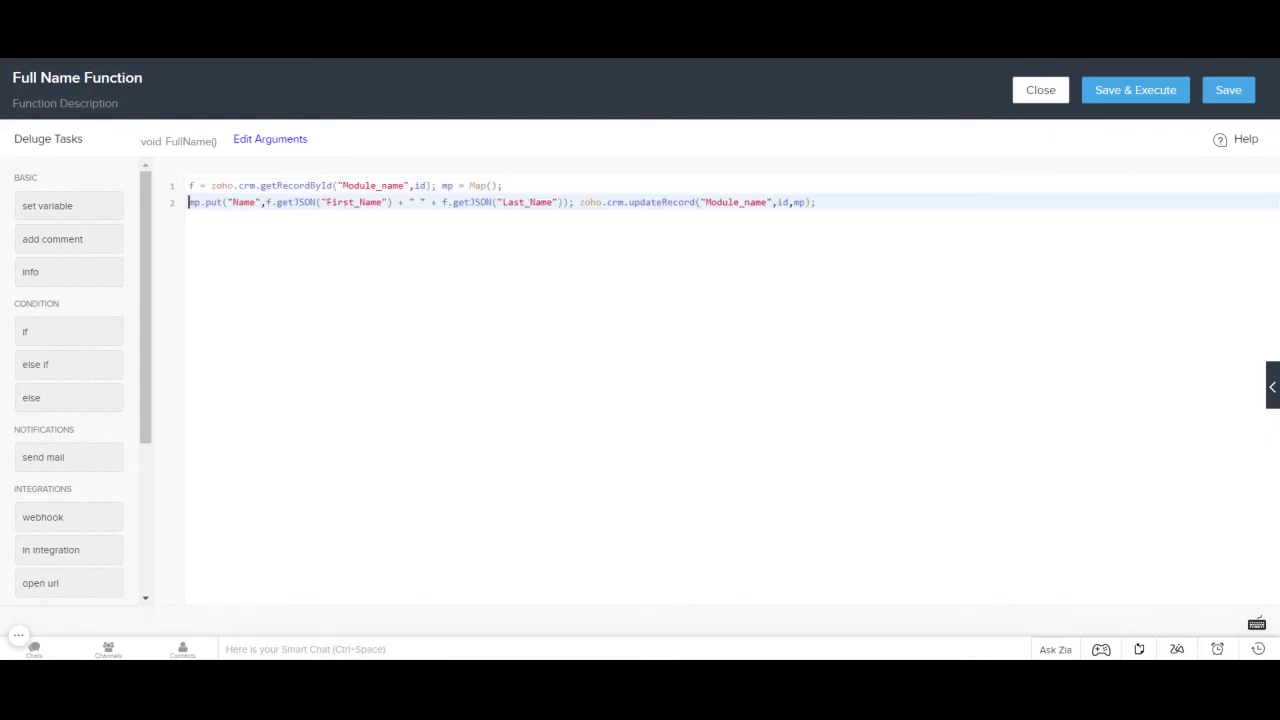
{"action": "key", "text": "Return"}
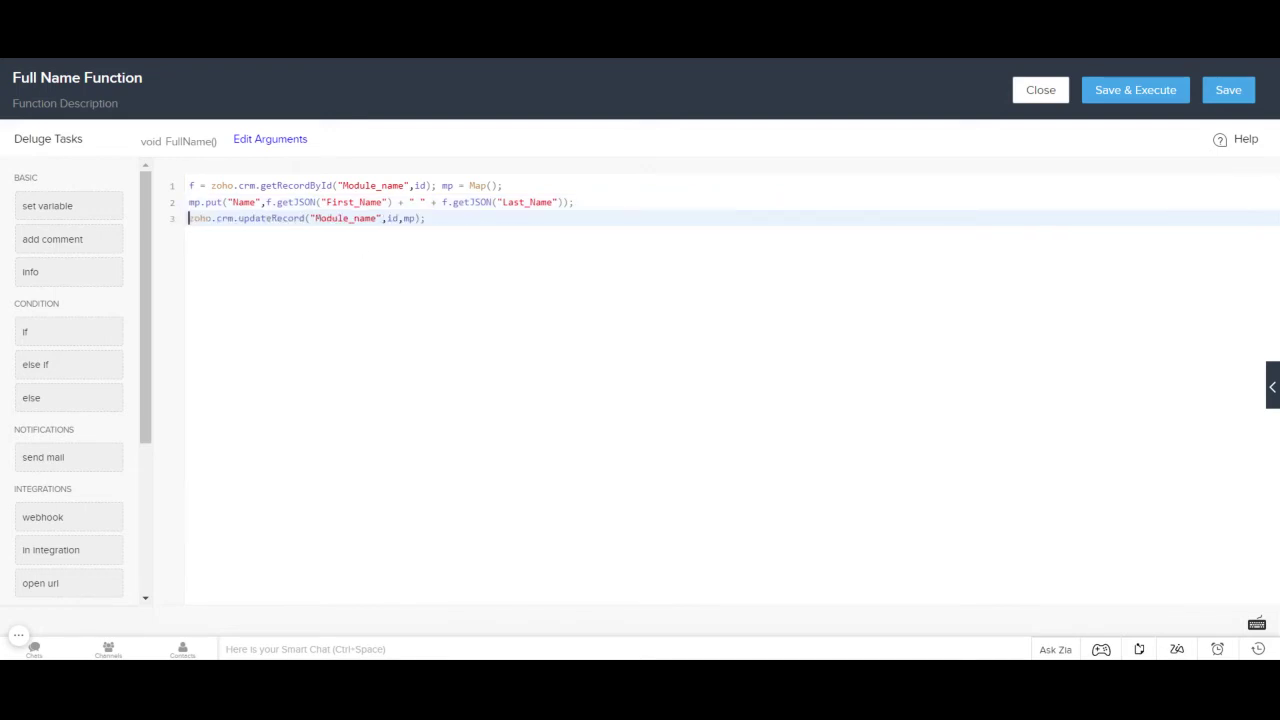
Step: Highlight the Module_name placeholders and the Name and Last_Name fields to review them
{"action": "left_click_drag", "start_coordinate": [343, 185], "coordinate": [382, 202]}
{"action": "left_click_drag", "start_coordinate": [502, 202], "coordinate": [553, 202]}
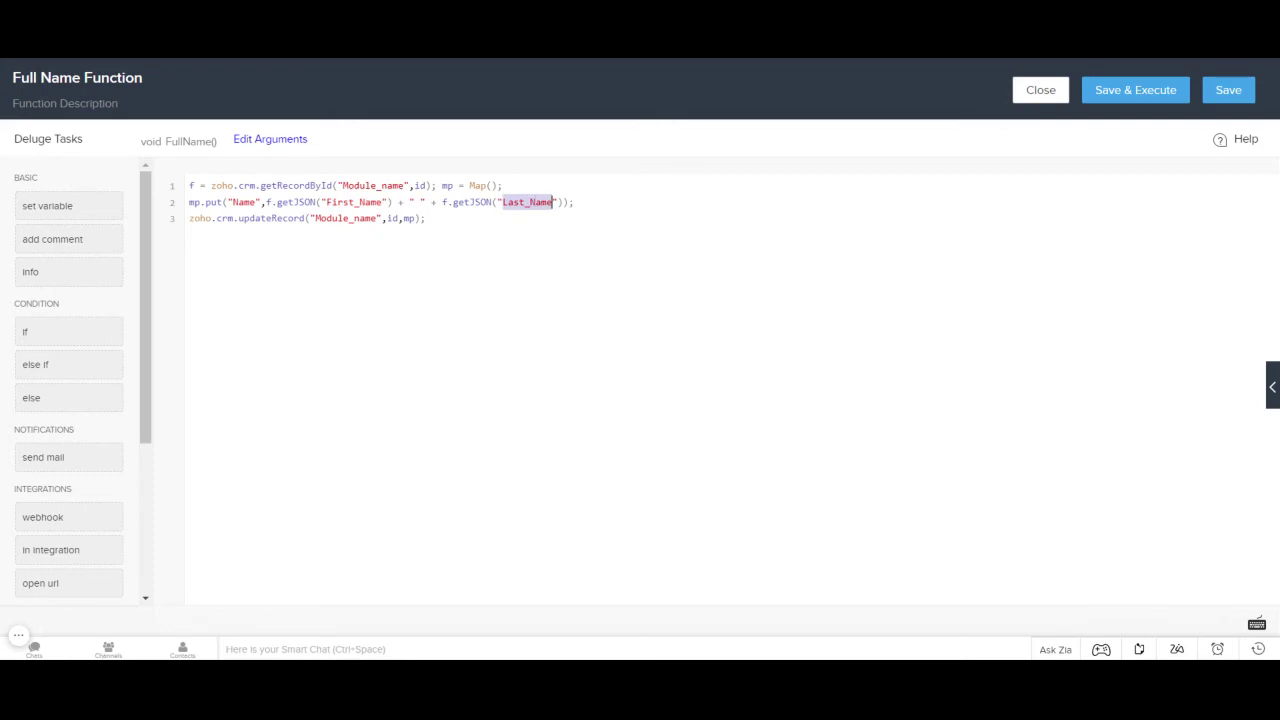
{"action": "left_click_drag", "start_coordinate": [315, 218], "coordinate": [377, 218]}
{"action": "left_click_drag", "start_coordinate": [232, 202], "coordinate": [248, 202]}
{"action": "left_click", "coordinate": [250, 202]}
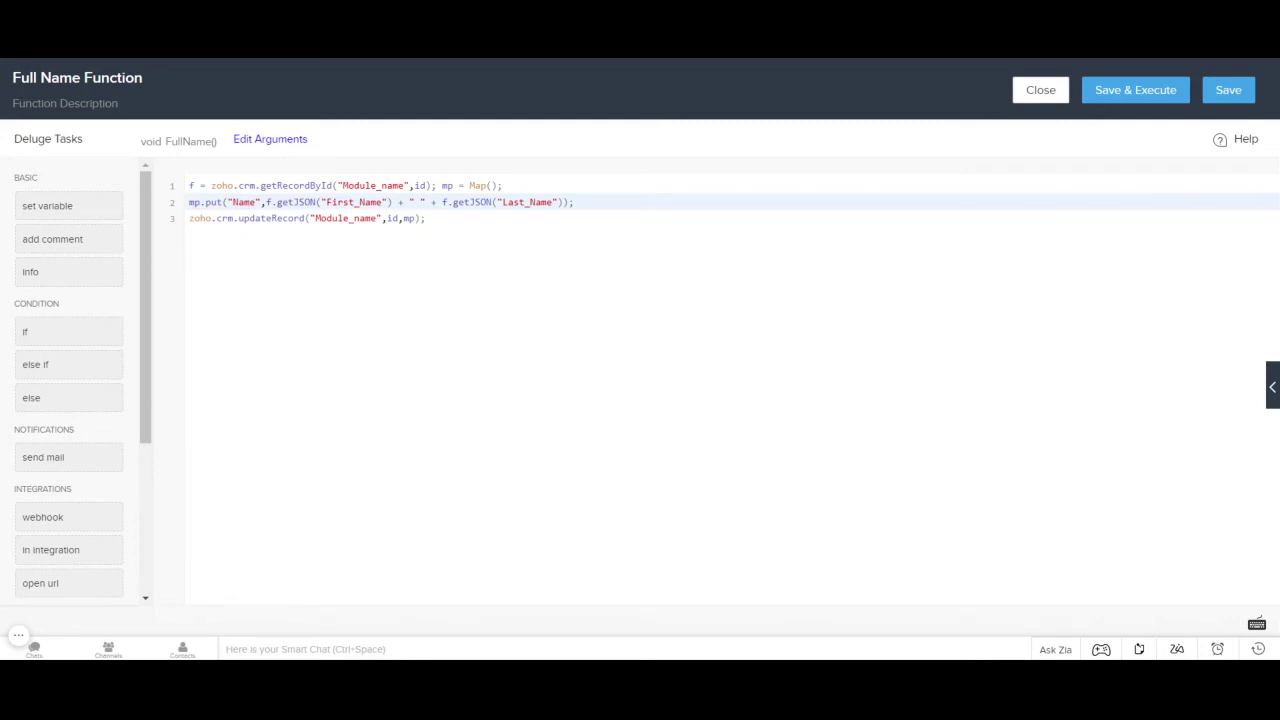
{"action": "left_click_drag", "start_coordinate": [342, 185], "coordinate": [405, 185]}
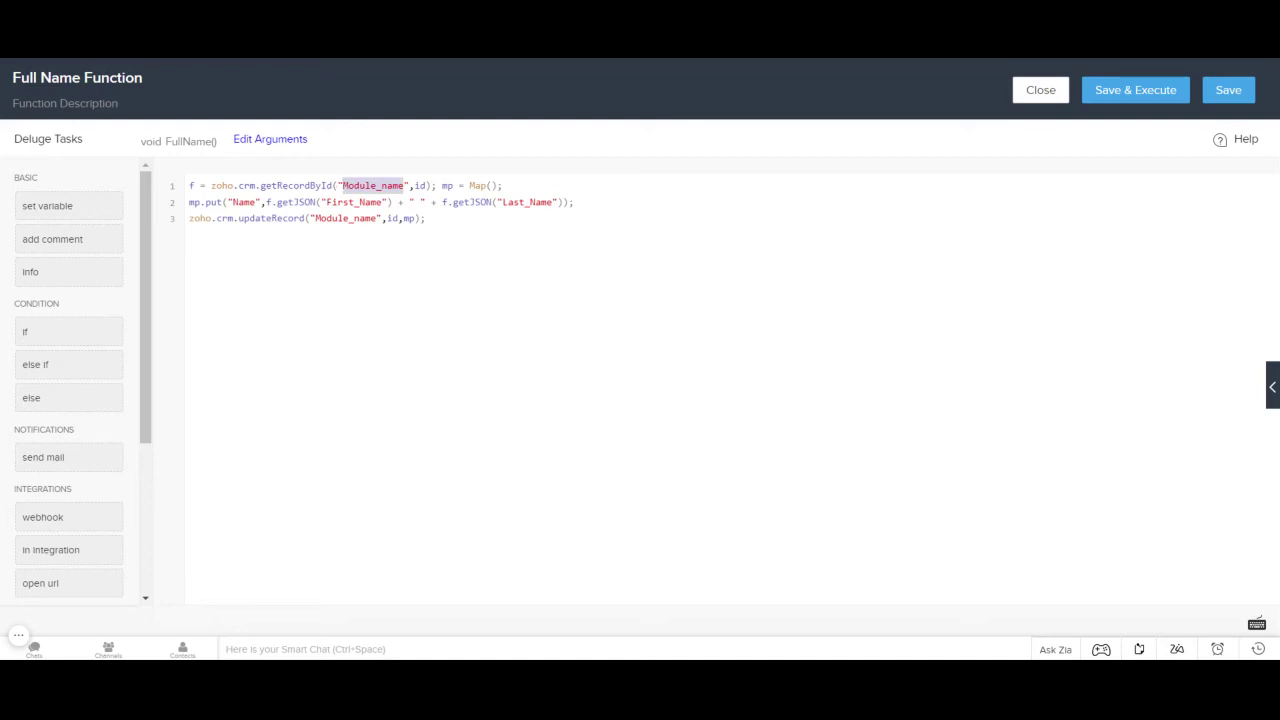
Step: Replace the Module_name placeholder with Quotation on lines 1 and 3
{"action": "left_click", "coordinate": [342, 185]}
{"action": "key", "text": "shift+Right"}
{"action": "key", "text": "shift+Right"}
{"action": "key", "text": "shift+Right"}
{"action": "key", "text": "shift+Right"}
{"action": "key", "text": "shift+Right"}
{"action": "key", "text": "shift+Right"}
{"action": "key", "text": "shift+Right"}
{"action": "key", "text": "shift+Right"}
{"action": "key", "text": "shift+Right"}
{"action": "key", "text": "shift+Right"}
{"action": "key", "text": "shift+Right"}
{"action": "type", "text": "Quotation"}
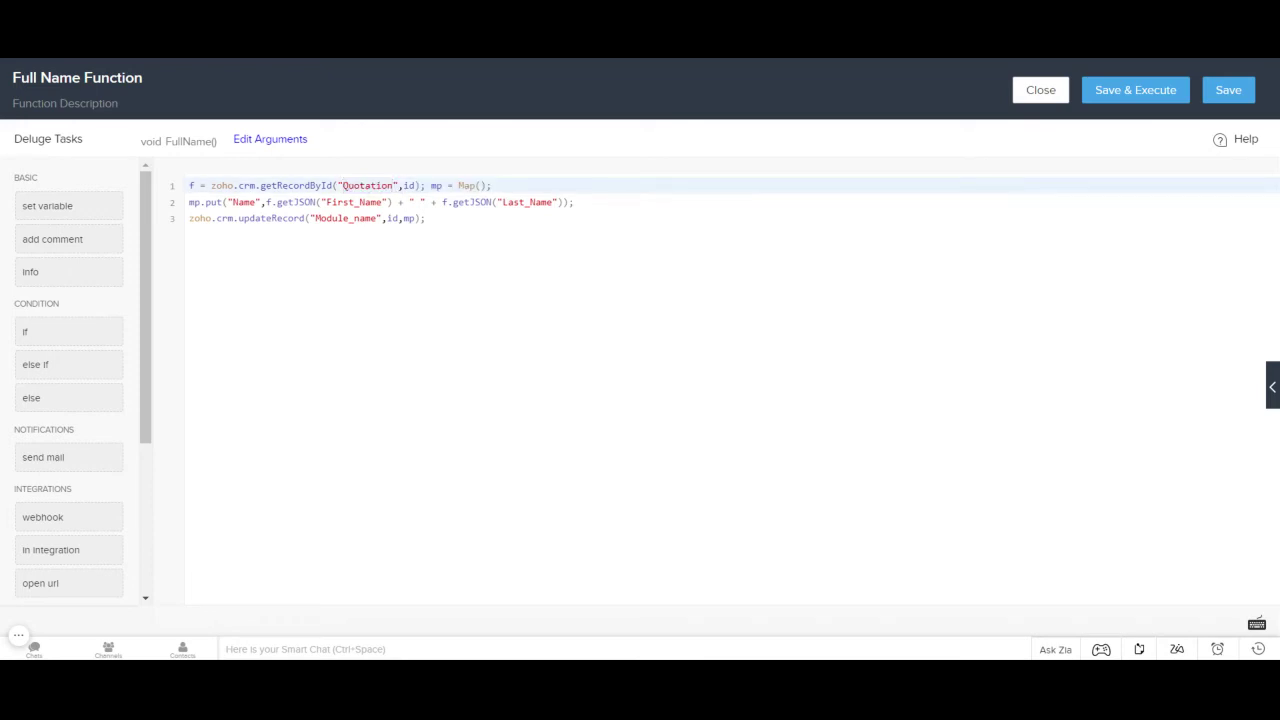
{"action": "left_click", "coordinate": [315, 218]}
{"action": "key", "text": "shift+Right"}
{"action": "key", "text": "shift+Right"}
{"action": "key", "text": "shift+Right"}
{"action": "key", "text": "shift+Right"}
{"action": "key", "text": "shift+Right"}
{"action": "key", "text": "shift+Right"}
{"action": "key", "text": "shift+Right"}
{"action": "key", "text": "shift+Right"}
{"action": "key", "text": "shift+Right"}
{"action": "key", "text": "shift+Right"}
{"action": "key", "text": "shift+Right"}
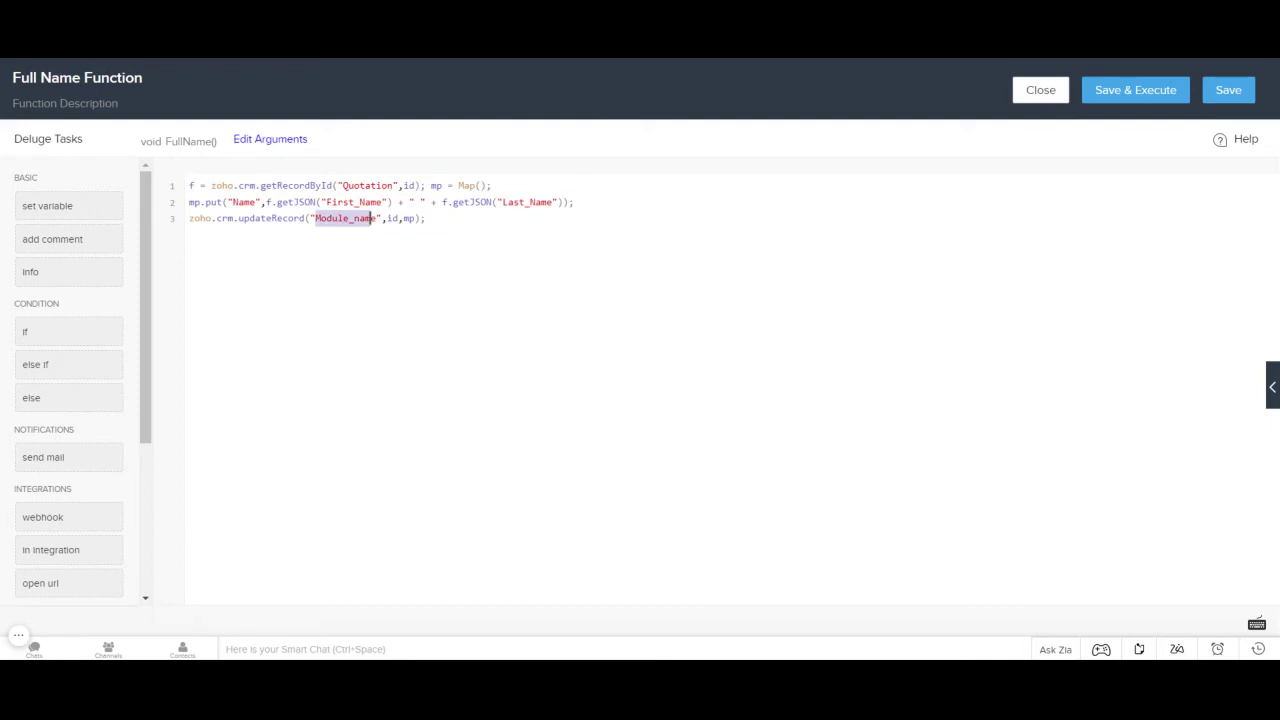
{"action": "type", "text": "Quotation"}
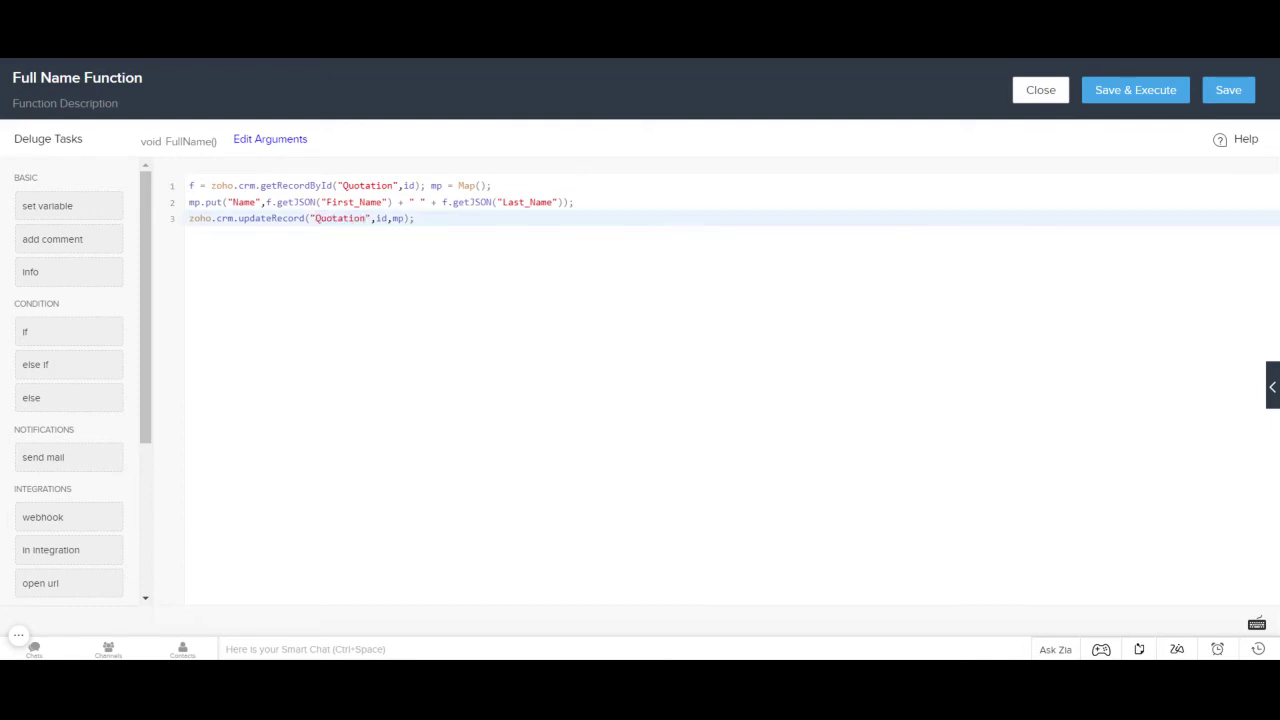
Step: Verify the First_Name, Last_Name and Name field references on line 2, leaving them unchanged
{"action": "left_click", "coordinate": [327, 202]}
{"action": "key", "text": "shift+Right"}
{"action": "key", "text": "shift+Right"}
{"action": "key", "text": "shift+Right"}
{"action": "key", "text": "shift+Right"}
{"action": "key", "text": "shift+Right"}
{"action": "key", "text": "shift+Right"}
{"action": "key", "text": "shift+Right"}
{"action": "key", "text": "shift+Right"}
{"action": "key", "text": "shift+Right"}
{"action": "key", "text": "shift+Right"}
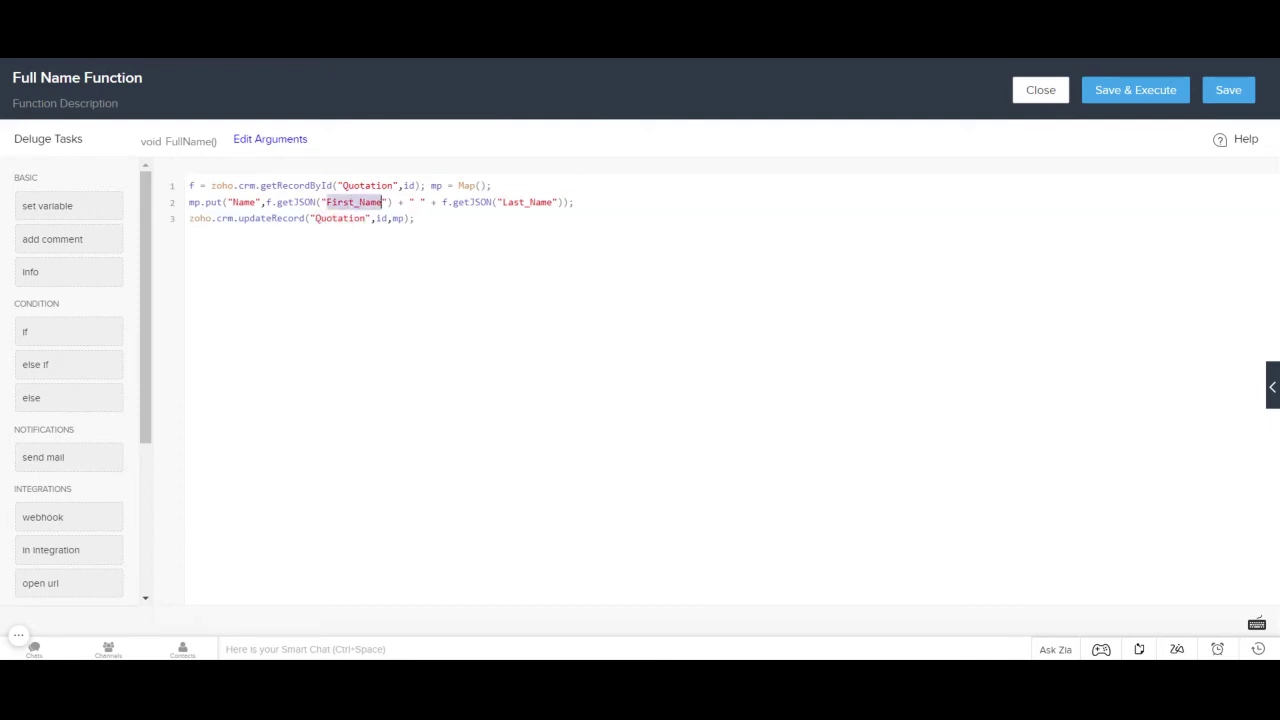
{"action": "key", "text": "Right"}
{"action": "left_click", "coordinate": [502, 202]}
{"action": "key", "text": "shift+Right"}
{"action": "key", "text": "shift+Right"}
{"action": "key", "text": "shift+Right"}
{"action": "key", "text": "shift+Right"}
{"action": "key", "text": "shift+Right"}
{"action": "key", "text": "shift+Right"}
{"action": "key", "text": "shift+Right"}
{"action": "key", "text": "shift+Right"}
{"action": "key", "text": "shift+Right"}
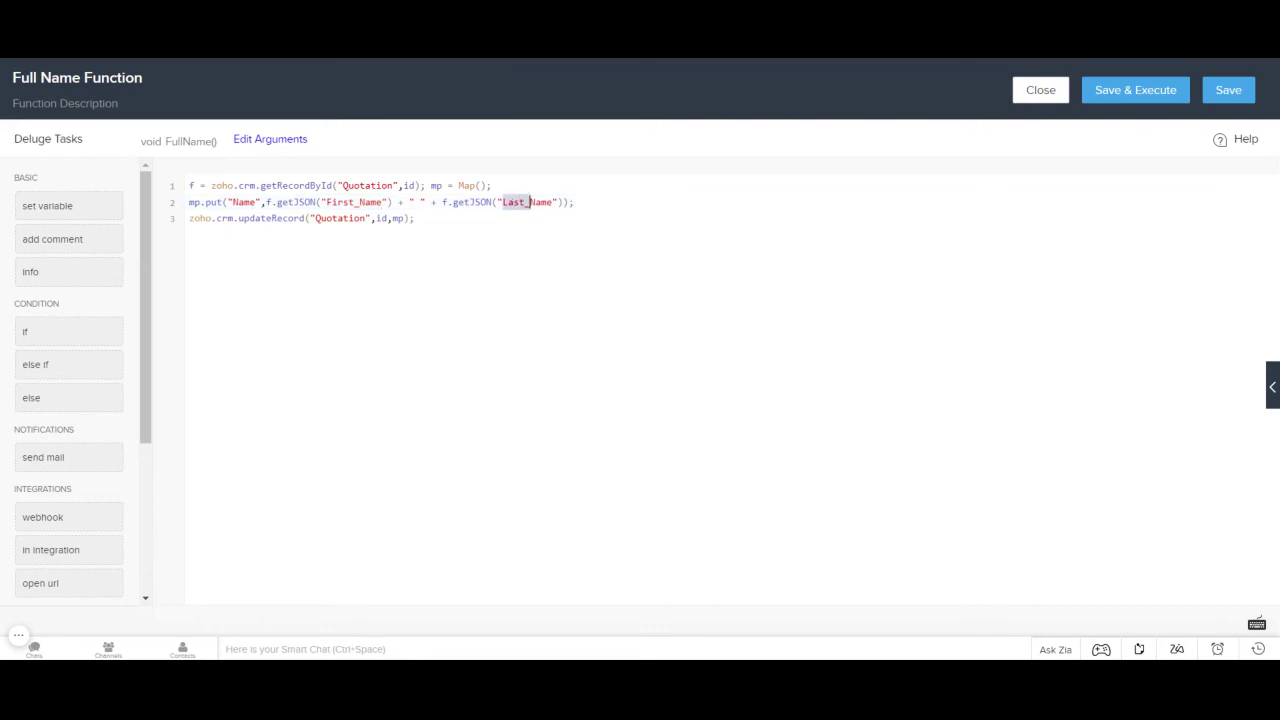
{"action": "key", "text": "Right"}
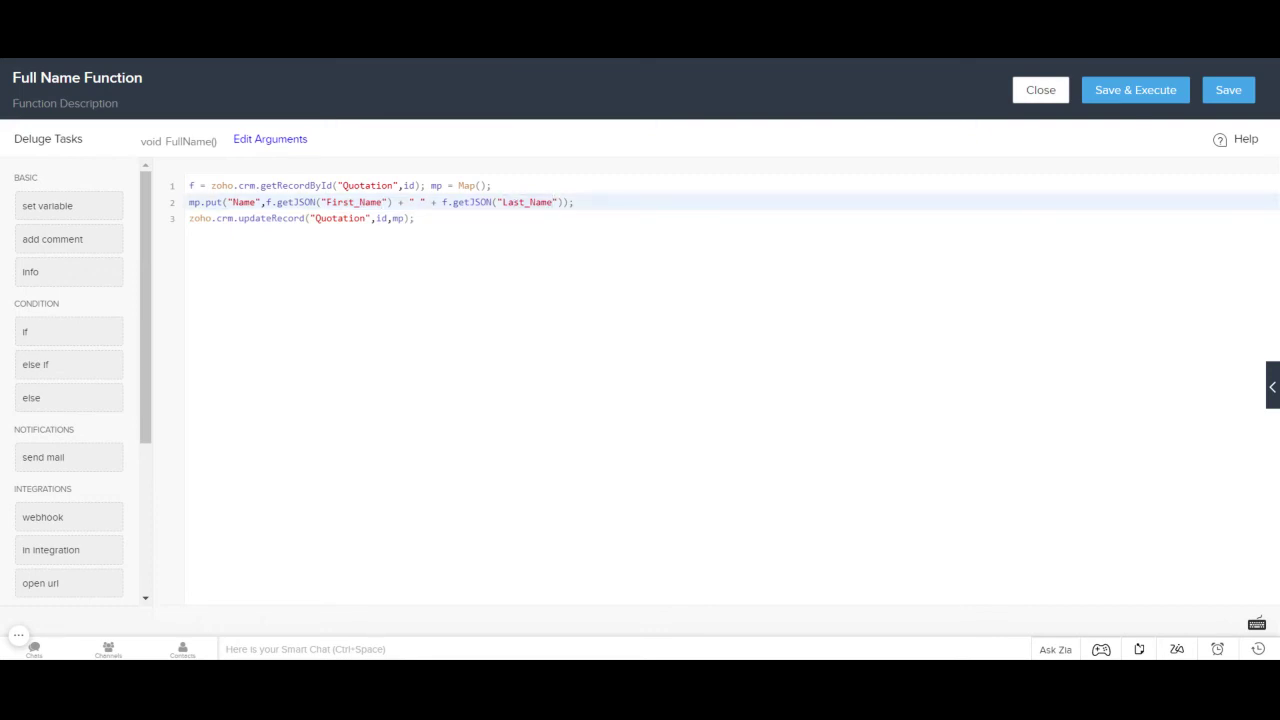
{"action": "left_click", "coordinate": [232, 202]}
{"action": "key", "text": "shift+Right"}
{"action": "key", "text": "shift+Right"}
{"action": "key", "text": "shift+Right"}
{"action": "key", "text": "shift+Right"}
{"action": "key", "text": "Right"}
{"action": "left_click_drag", "start_coordinate": [414, 218], "coordinate": [130, 197]}
{"action": "left_click", "coordinate": [190, 185]}
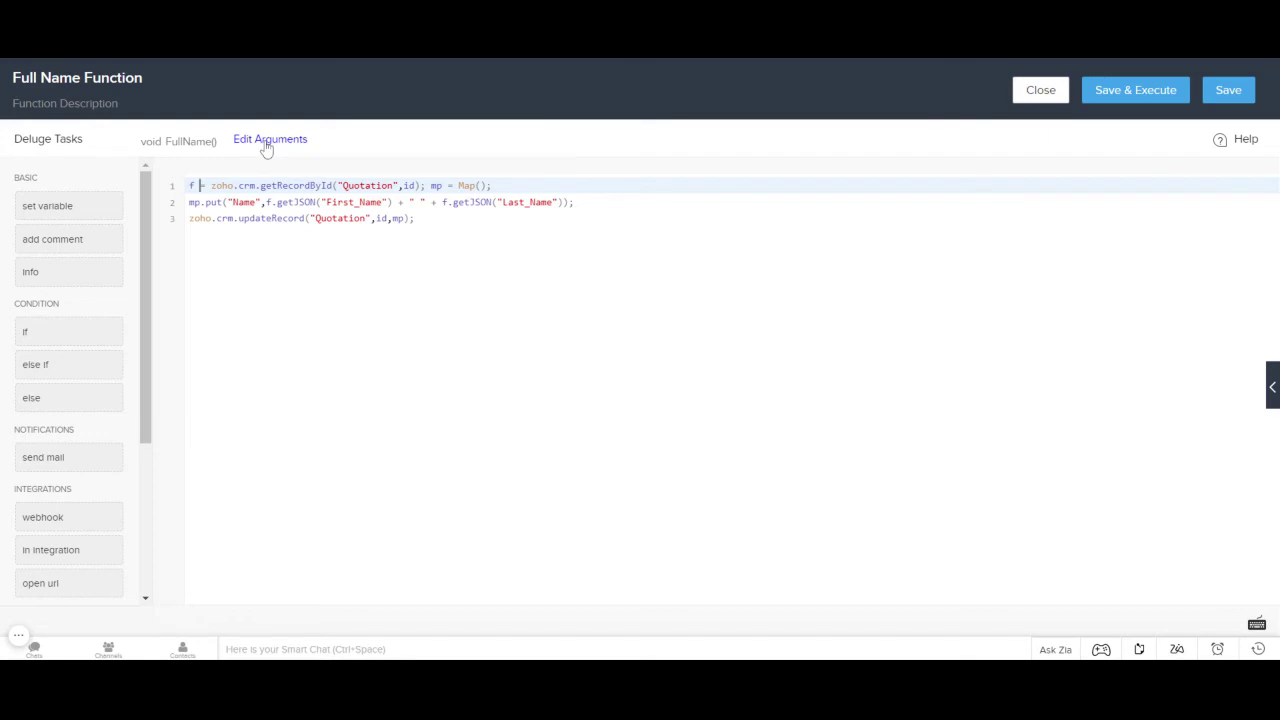
Step: Add an argument 'id' mapped to CRM Quotation Id and save it
{"action": "left_click", "coordinate": [267, 142]}
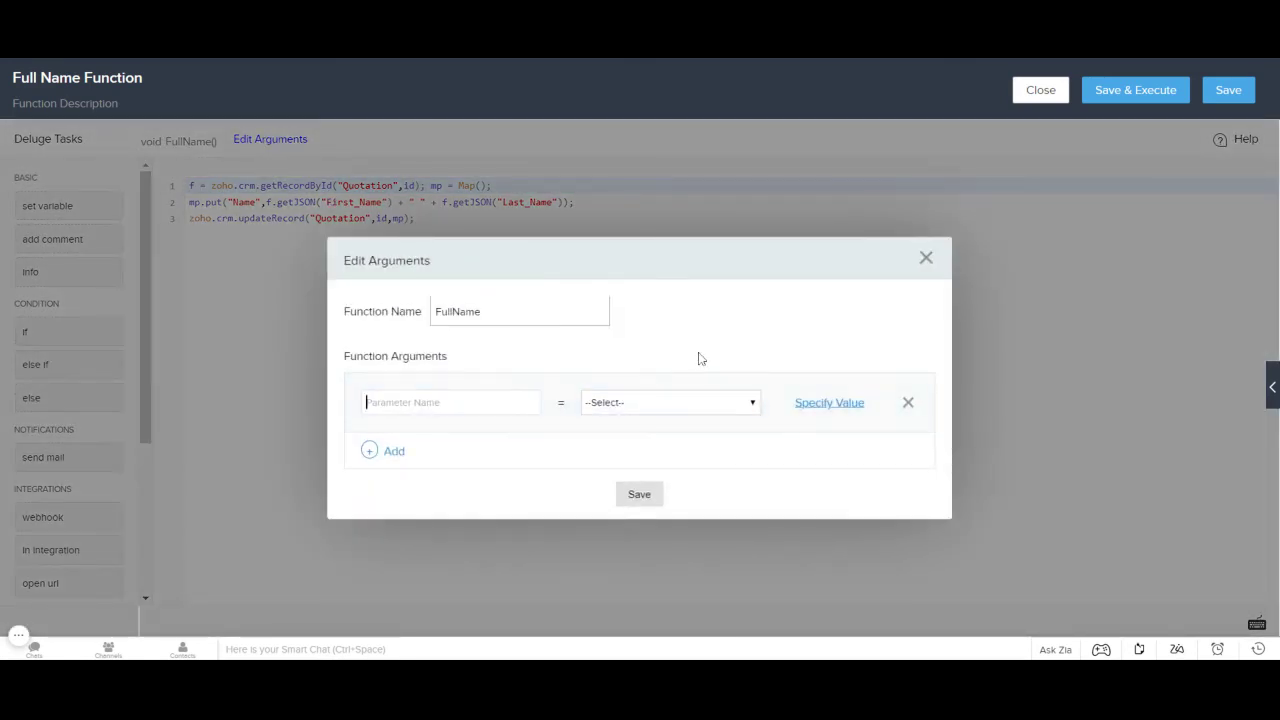
{"action": "type", "text": "id"}
{"action": "key", "text": "Down"}
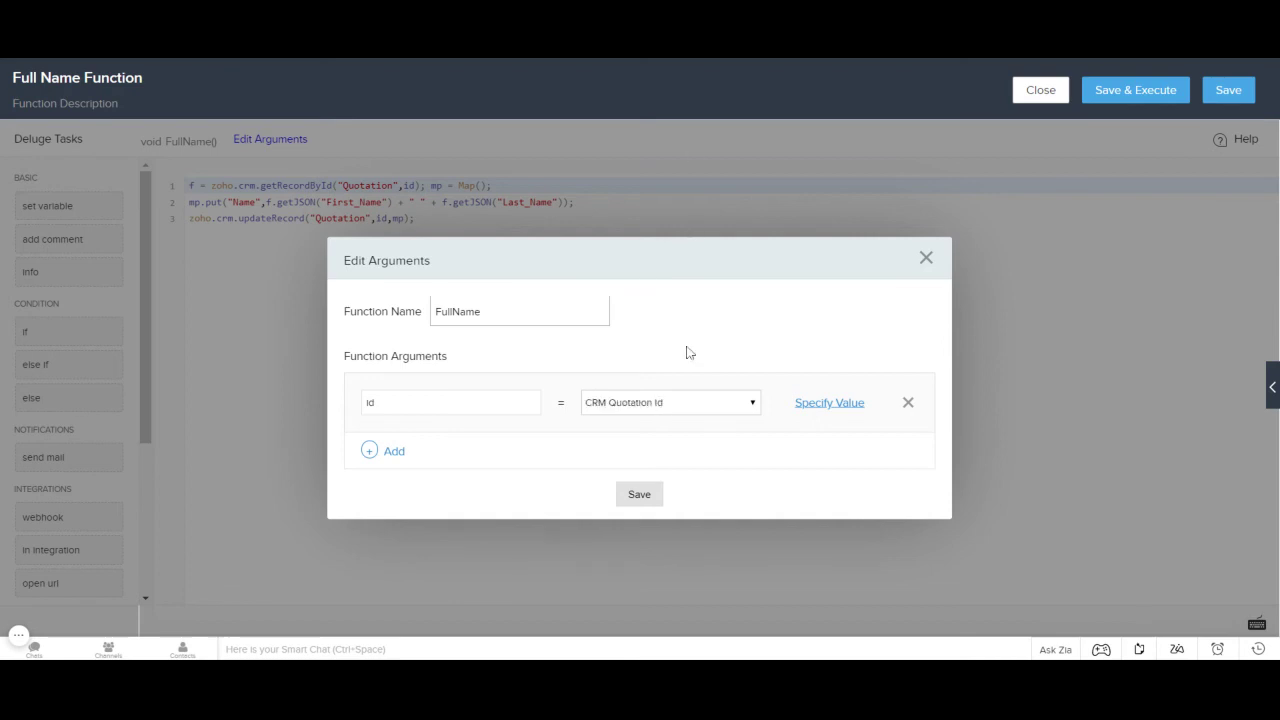
{"action": "left_click", "coordinate": [641, 497]}
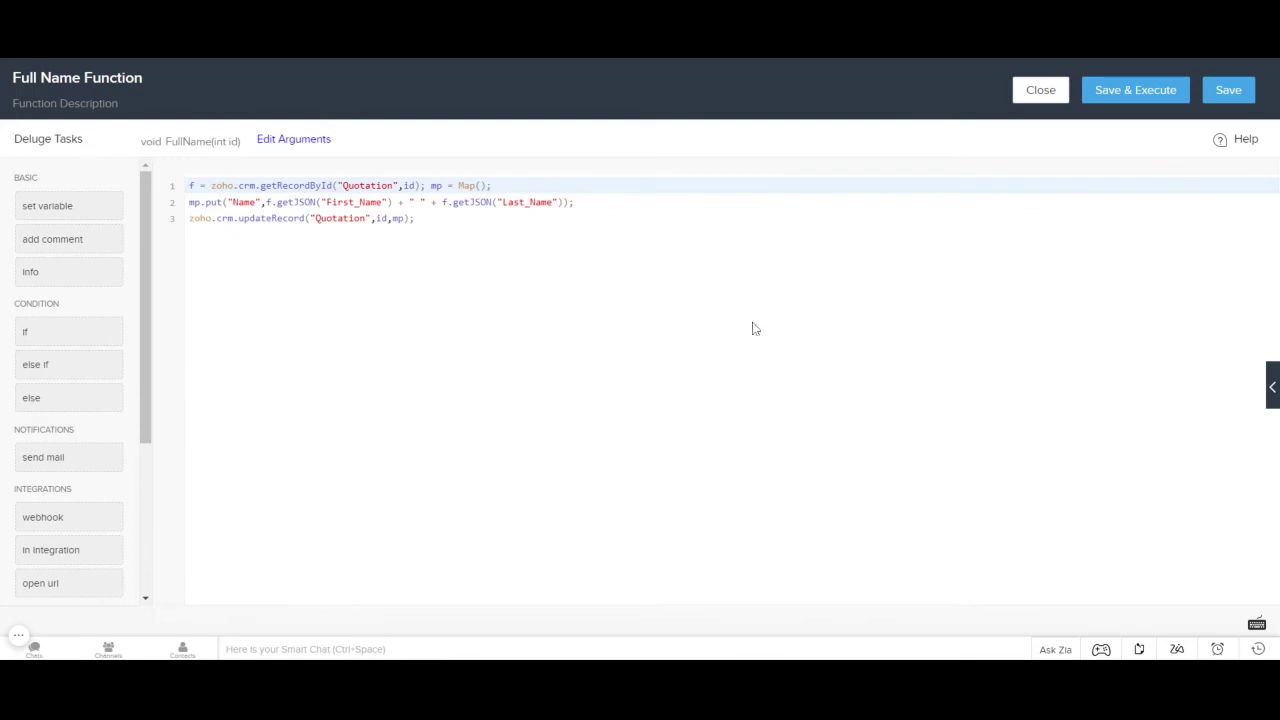
Step: Check the id argument on line 1, then save Full Name Function back to the rule
{"action": "left_click", "coordinate": [430, 219]}
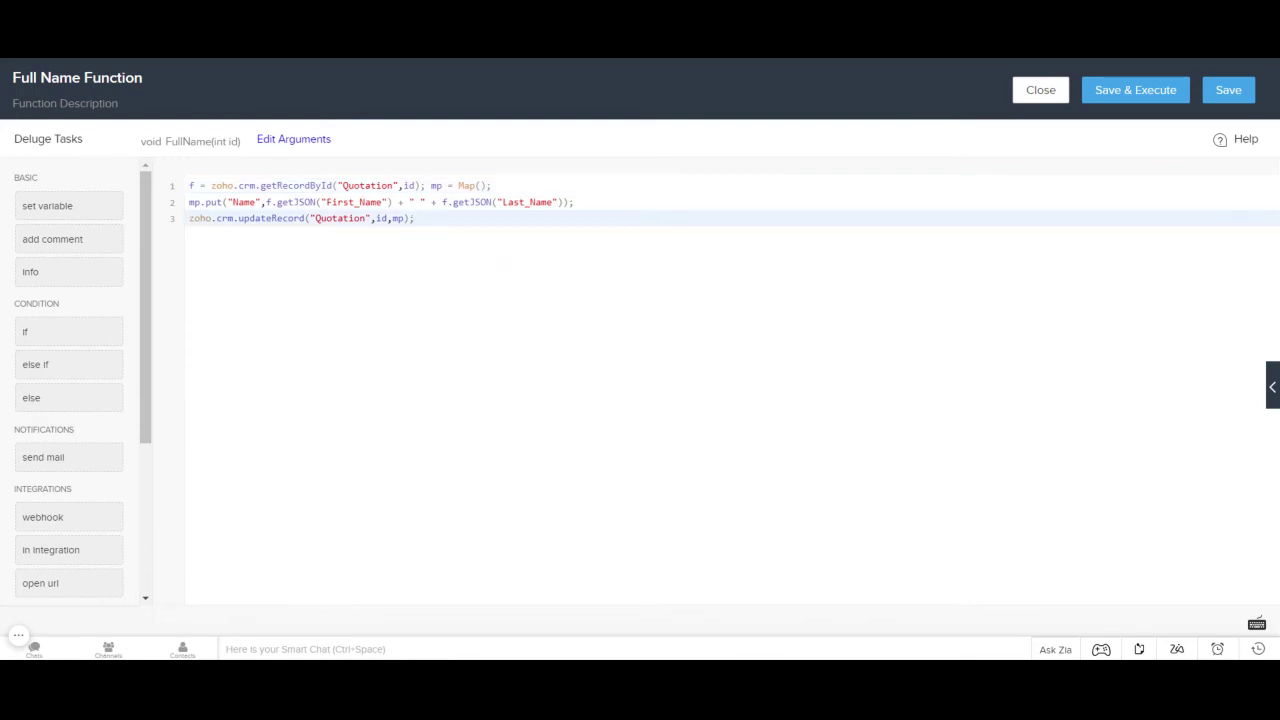
{"action": "double_click", "coordinate": [409, 185]}
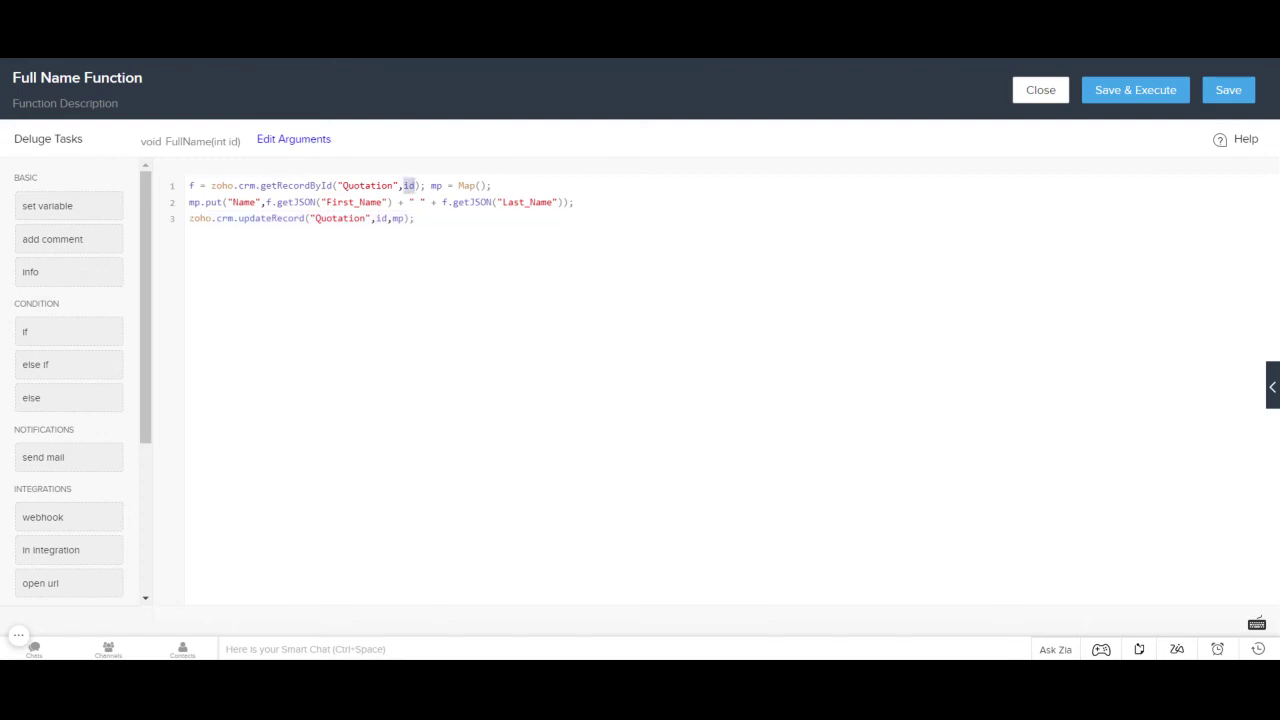
{"action": "left_click", "coordinate": [416, 185]}
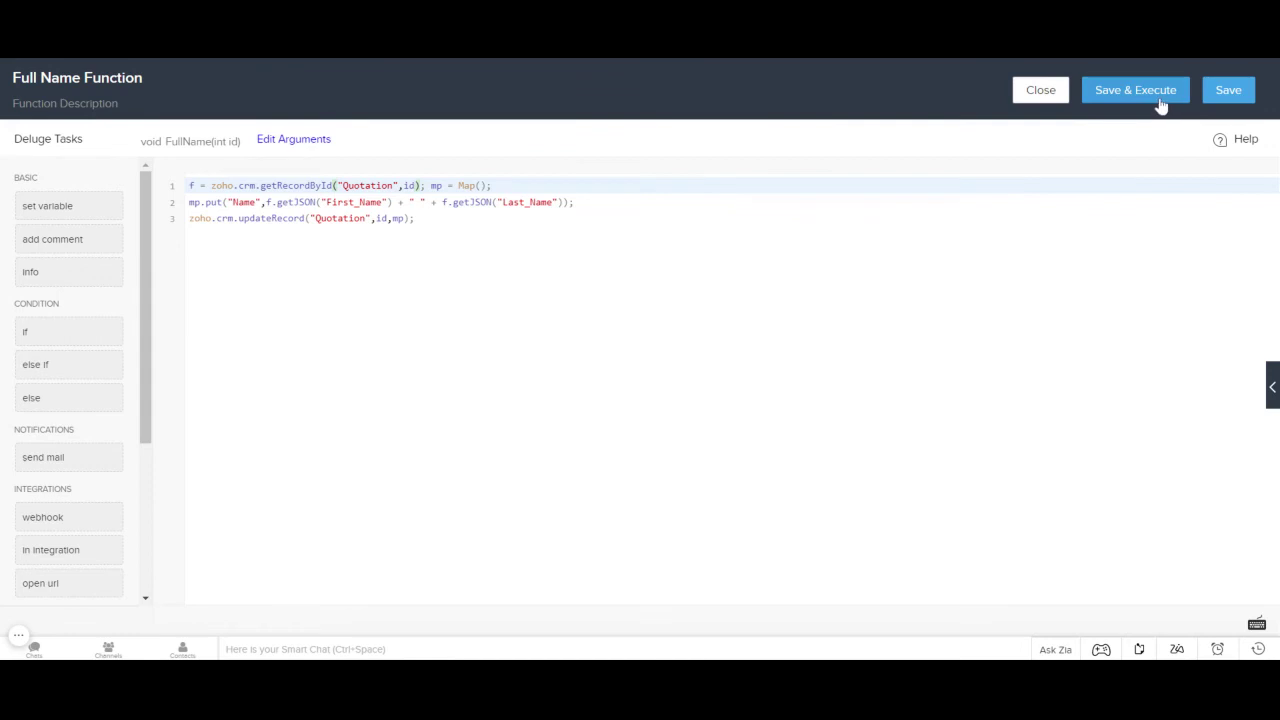
{"action": "left_click", "coordinate": [1227, 92]}
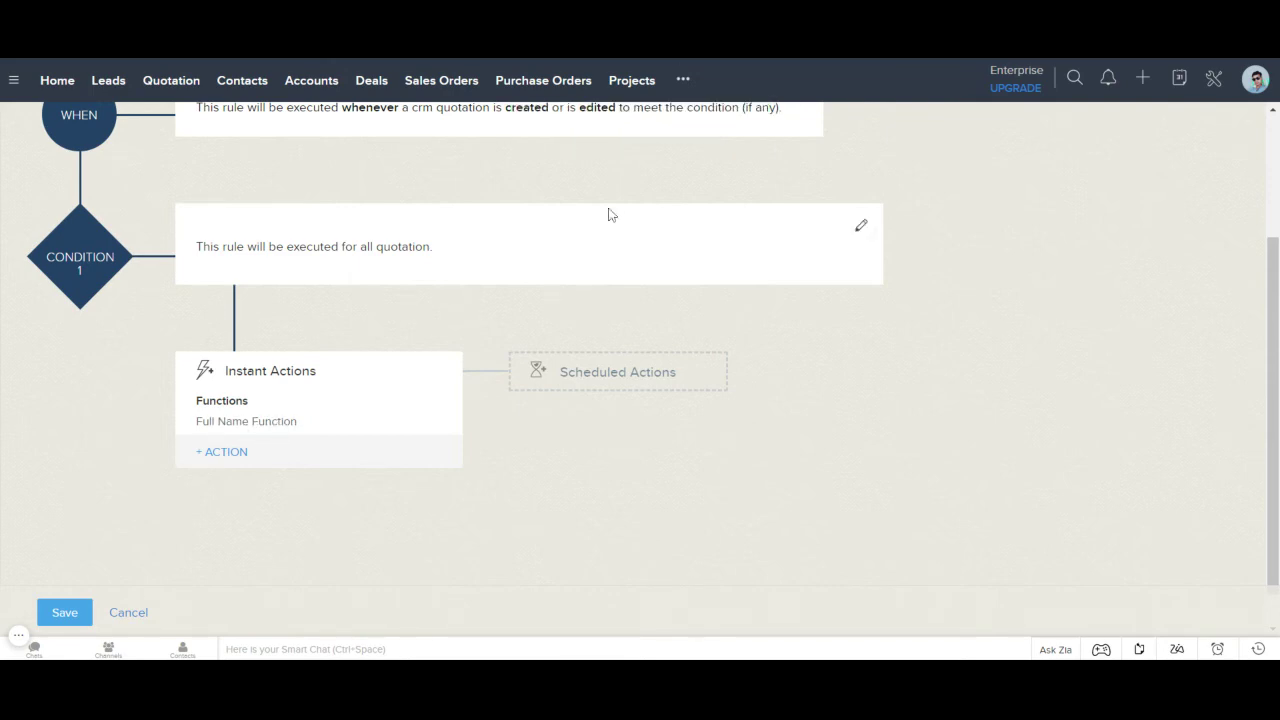
Step: Save the Full Name workflow rule and open the quotation record, whose name shows only the first name
{"action": "left_click", "coordinate": [80, 614]}
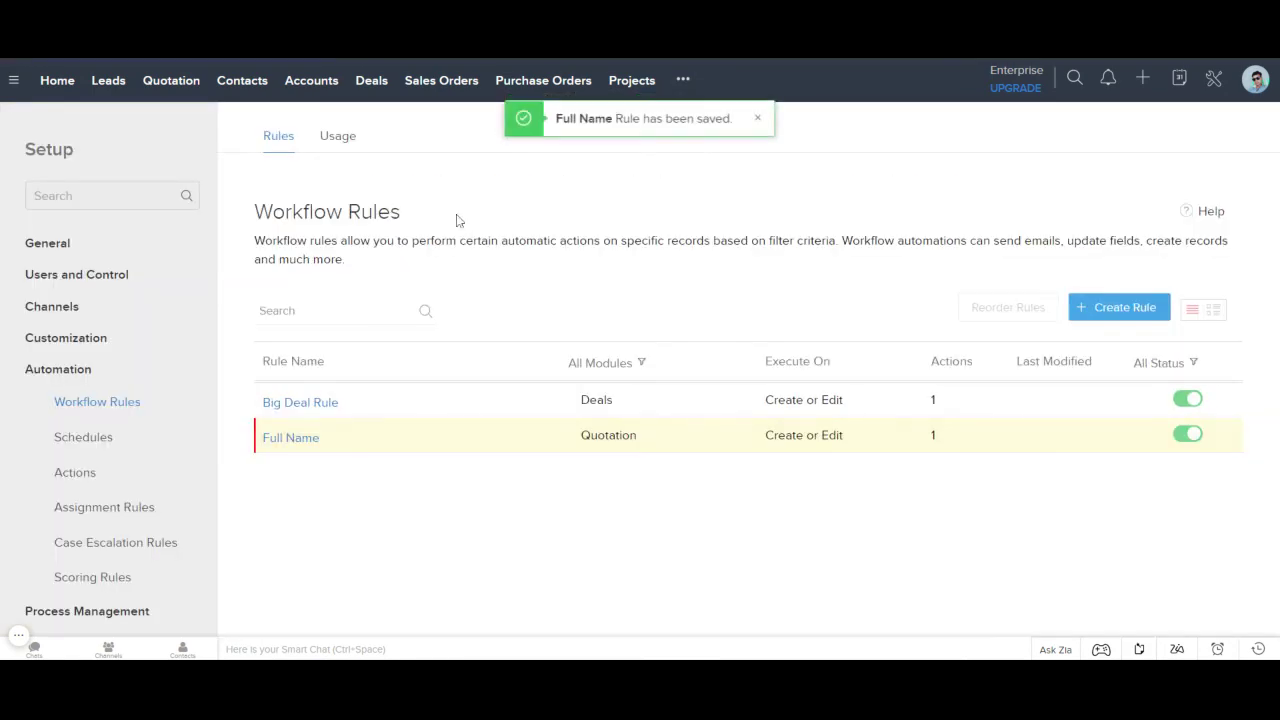
{"action": "left_click", "coordinate": [183, 88]}
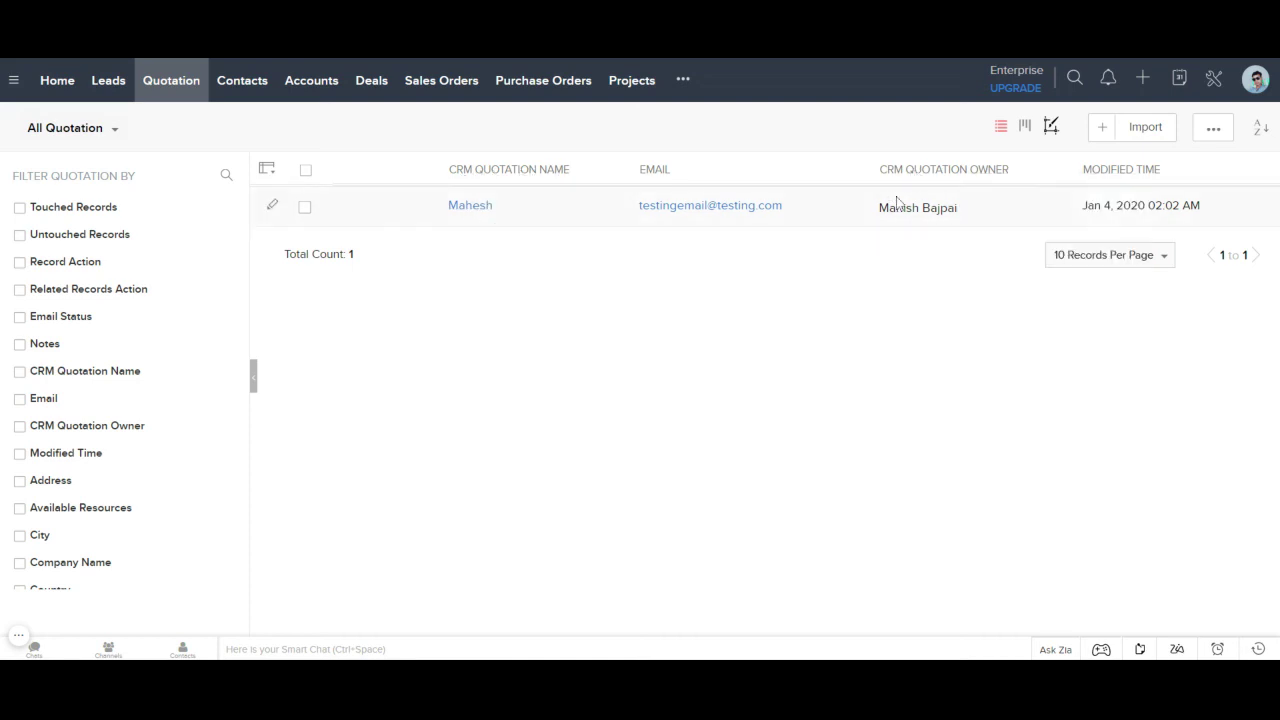
{"action": "mouse_move", "coordinate": [896, 206]}
{"action": "left_click_drag", "start_coordinate": [878, 208], "coordinate": [958, 208]}
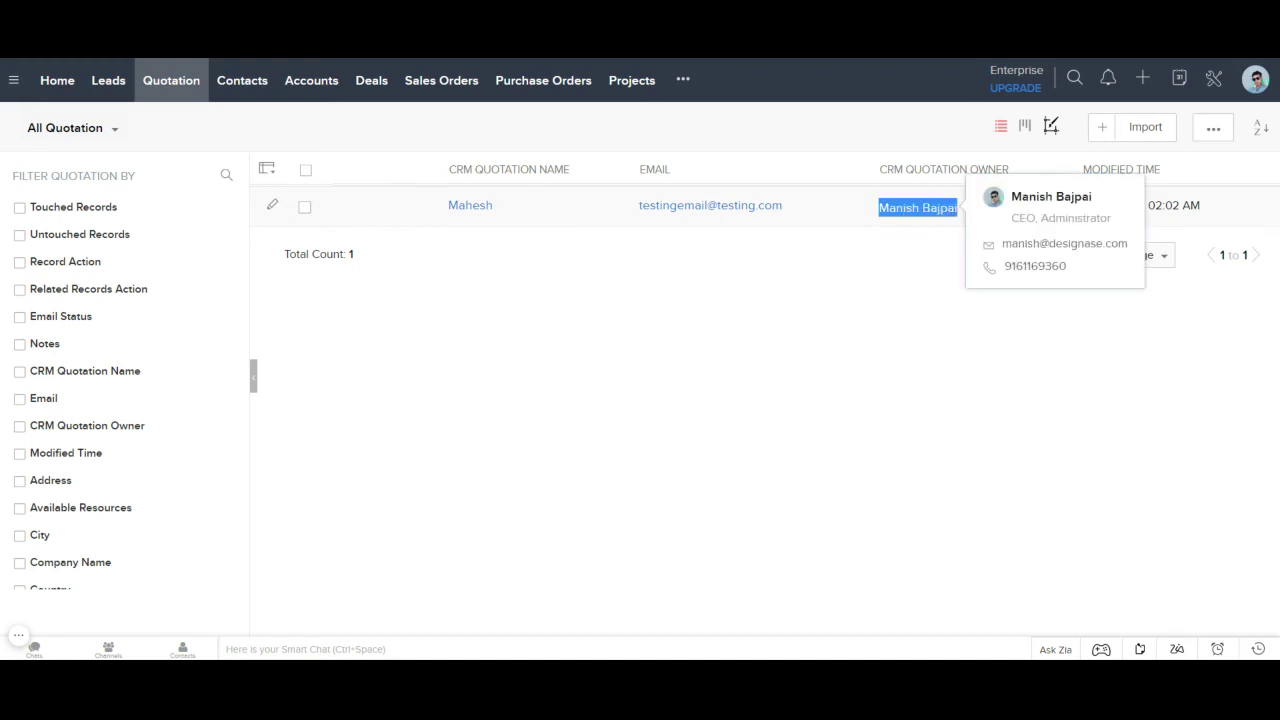
{"action": "left_click", "coordinate": [724, 290]}
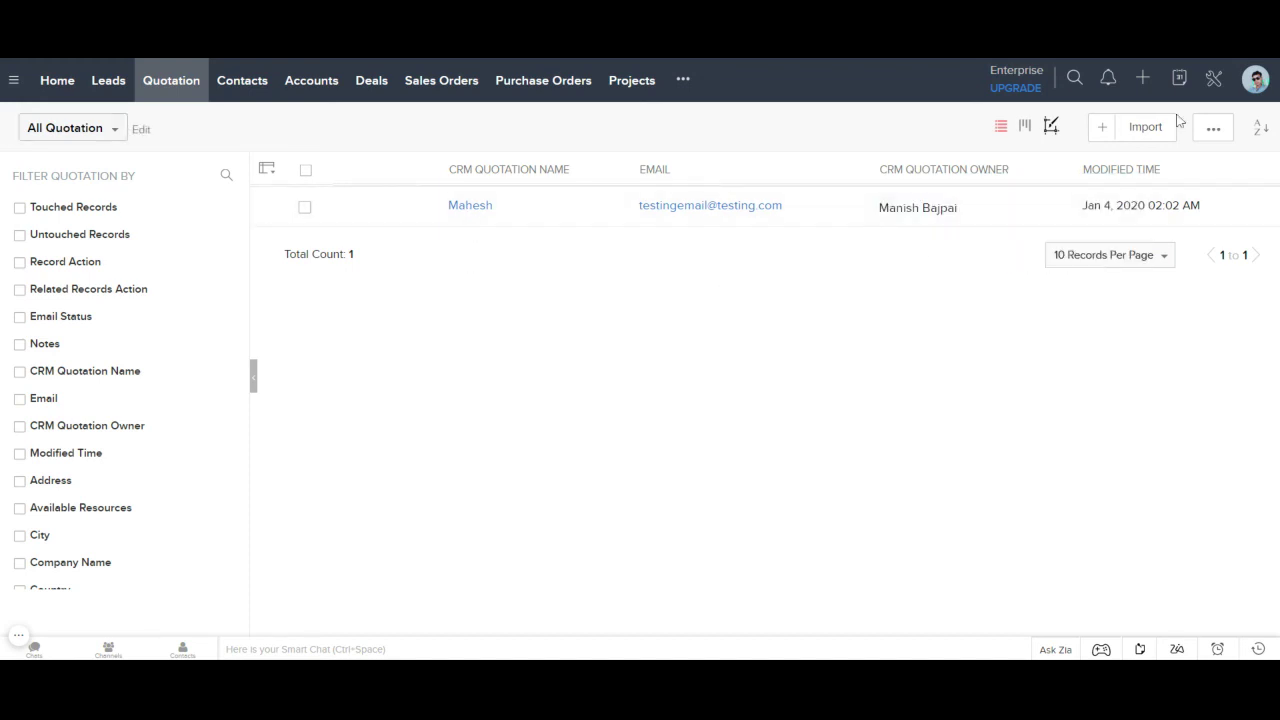
{"action": "left_click", "coordinate": [543, 209]}
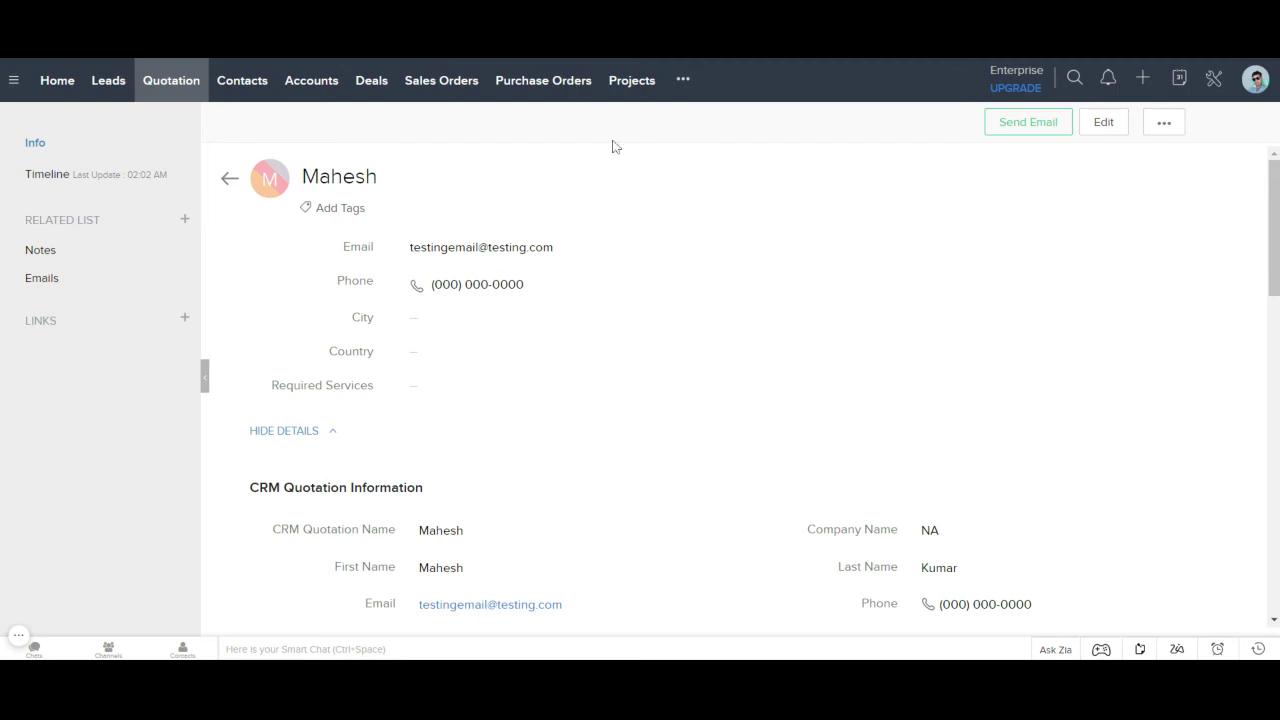
Step: Open the Deluge script of the Full Name rule's Full Name Function in edit mode
{"action": "left_click", "coordinate": [1215, 80]}
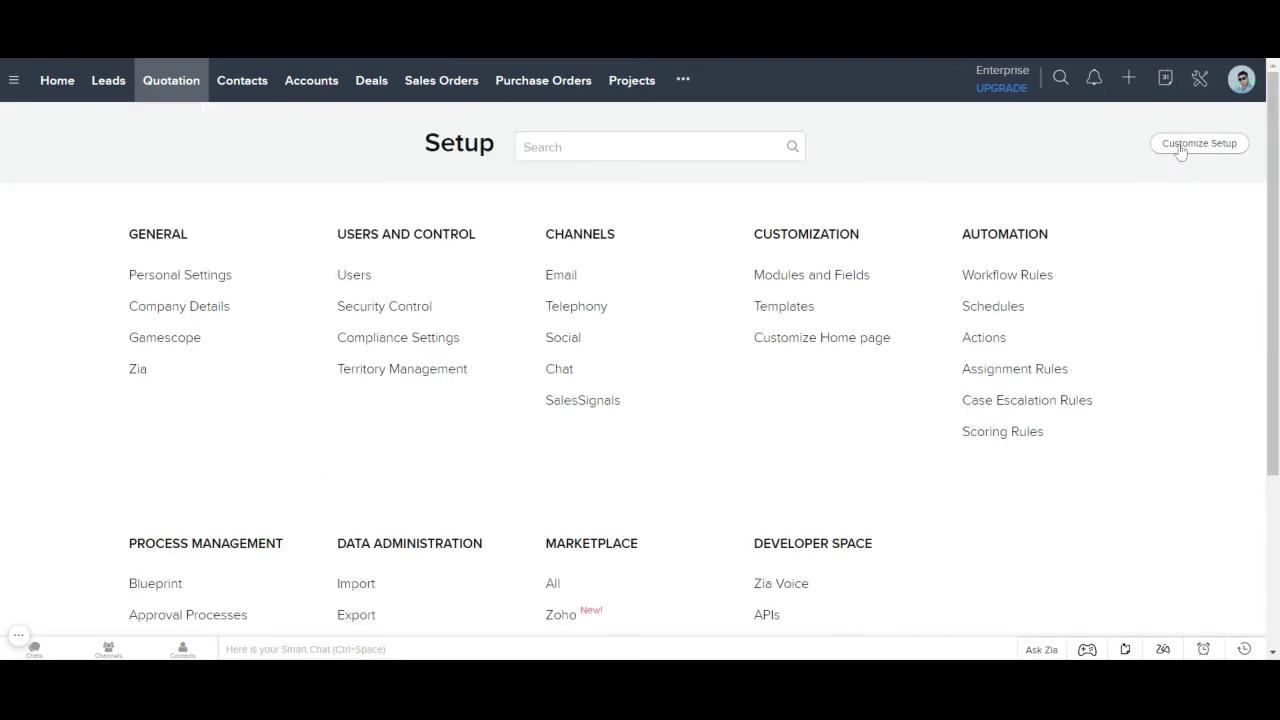
{"action": "left_click", "coordinate": [1008, 276]}
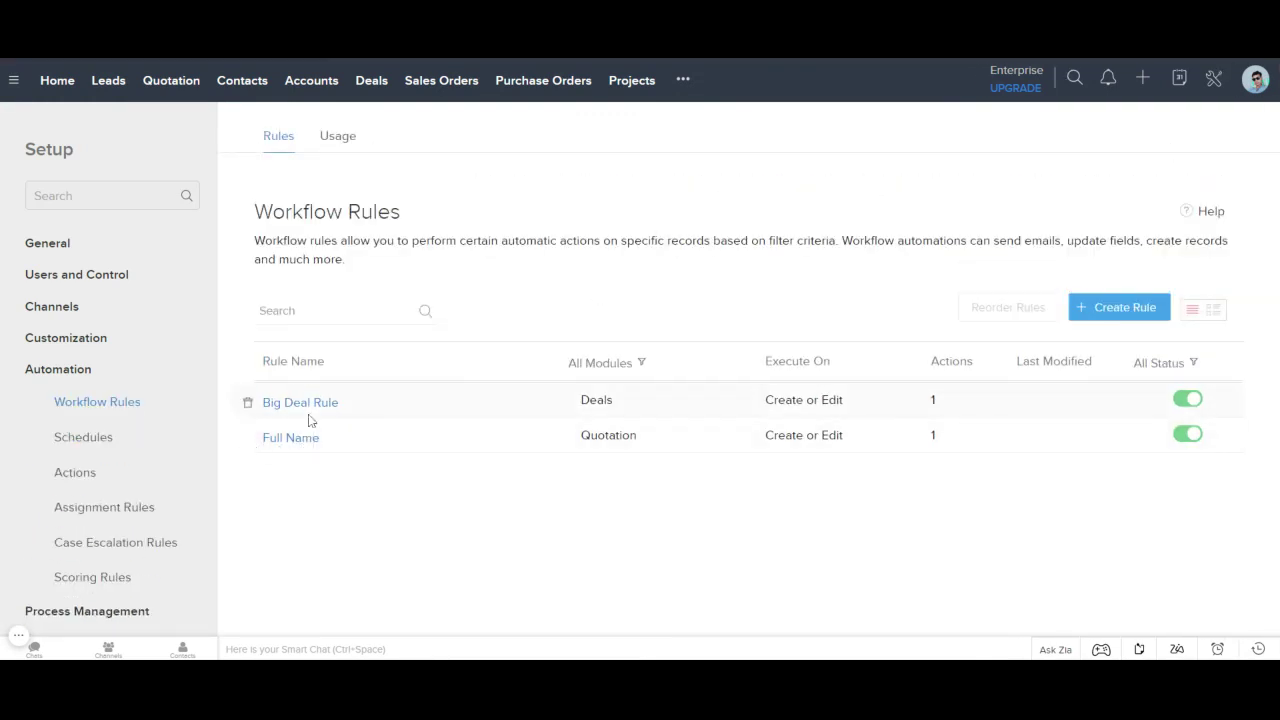
{"action": "left_click", "coordinate": [290, 440]}
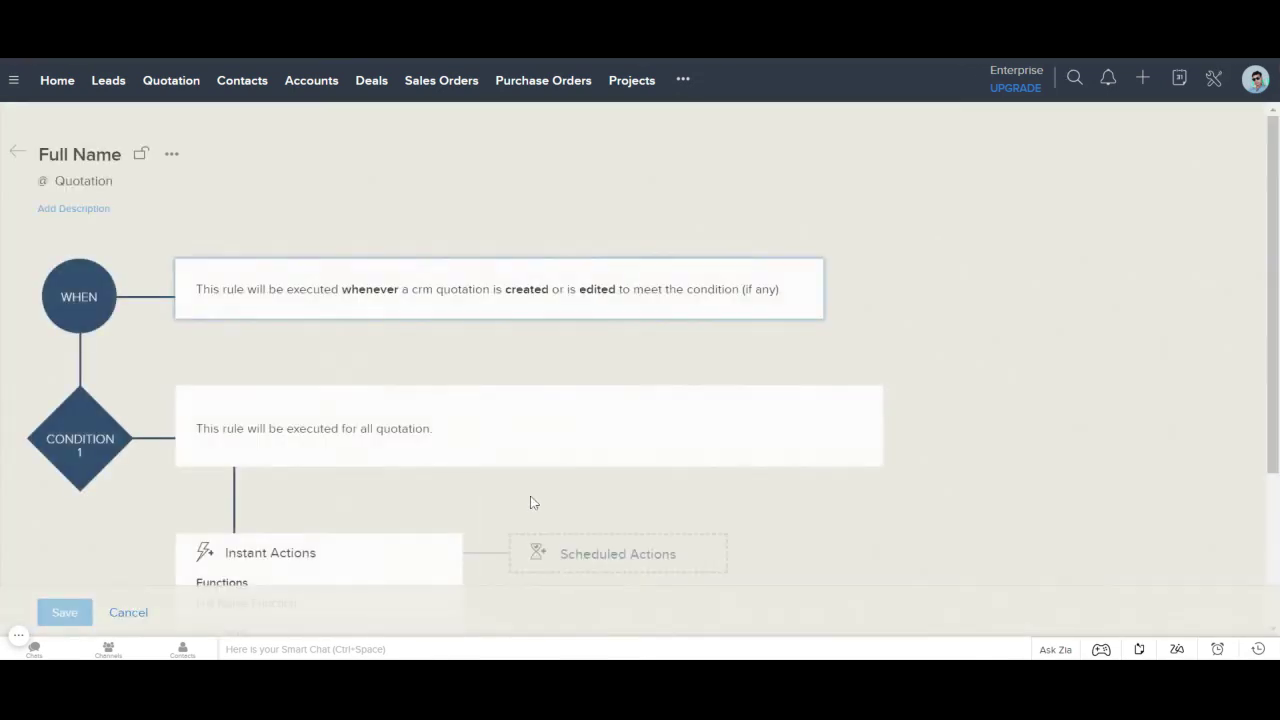
{"action": "scroll", "coordinate": [374, 455], "scroll_direction": "down", "scroll_amount": 2}
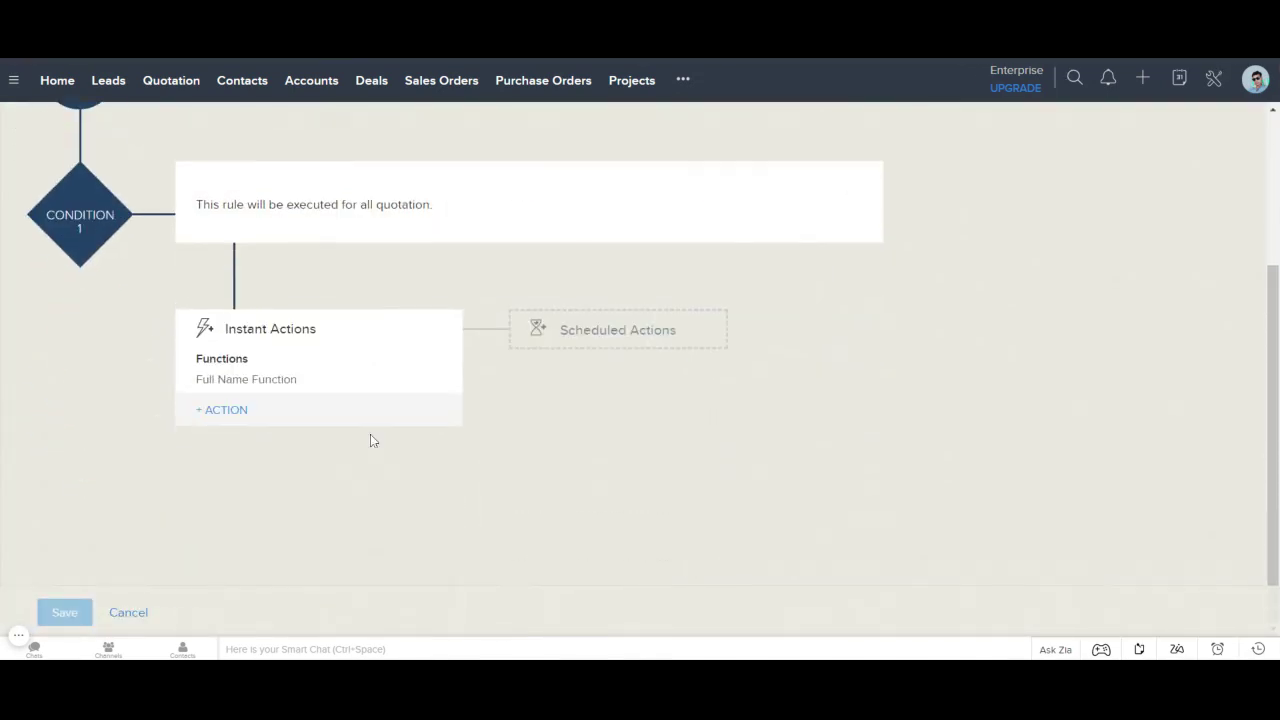
{"action": "left_click", "coordinate": [262, 380]}
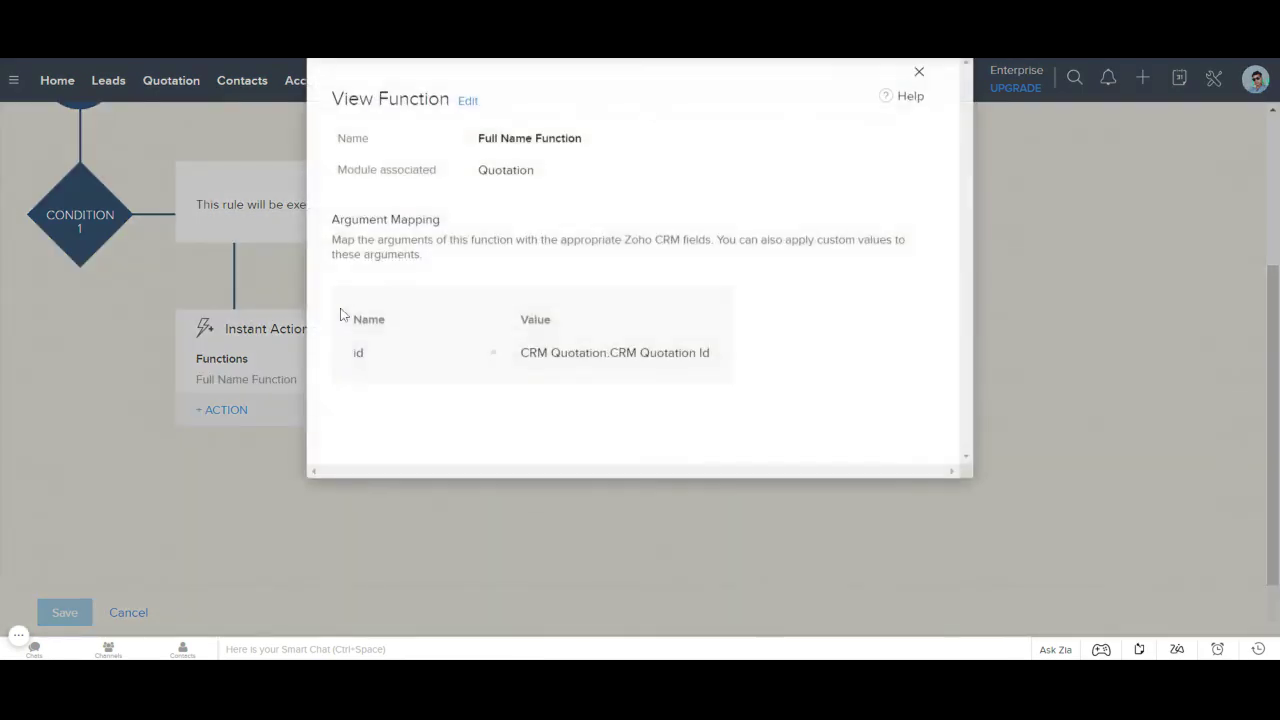
{"action": "left_click", "coordinate": [468, 104]}
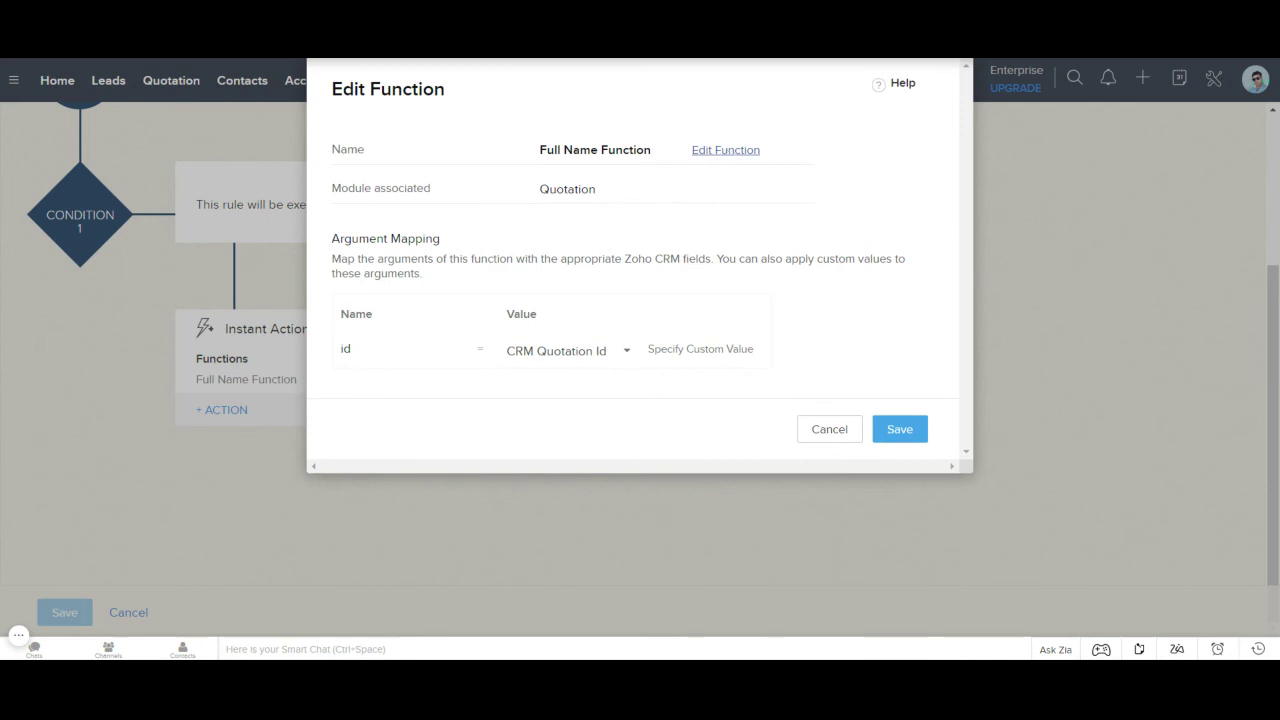
{"action": "left_click", "coordinate": [726, 152]}
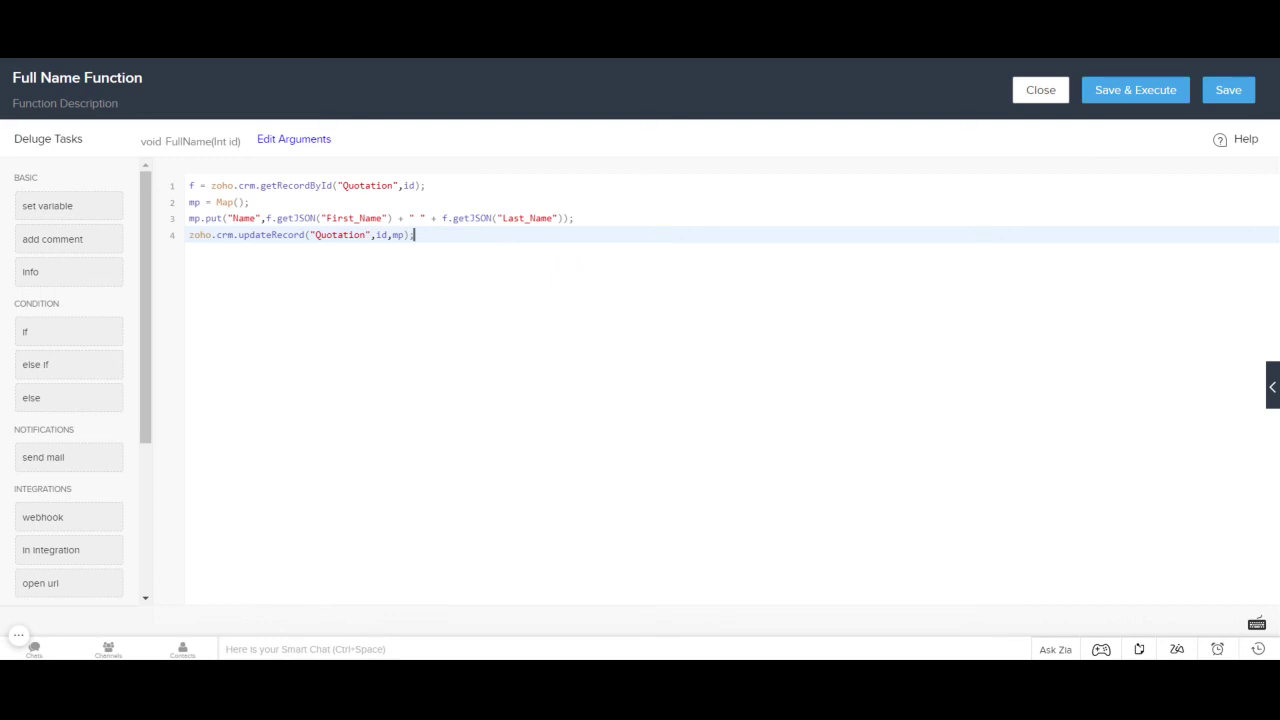
Step: Execute the Full Name Function with the quotation record's id, confirm success in the Console, and close the editor
{"action": "key", "text": "ctrl+a"}
{"action": "left_click", "coordinate": [425, 185]}
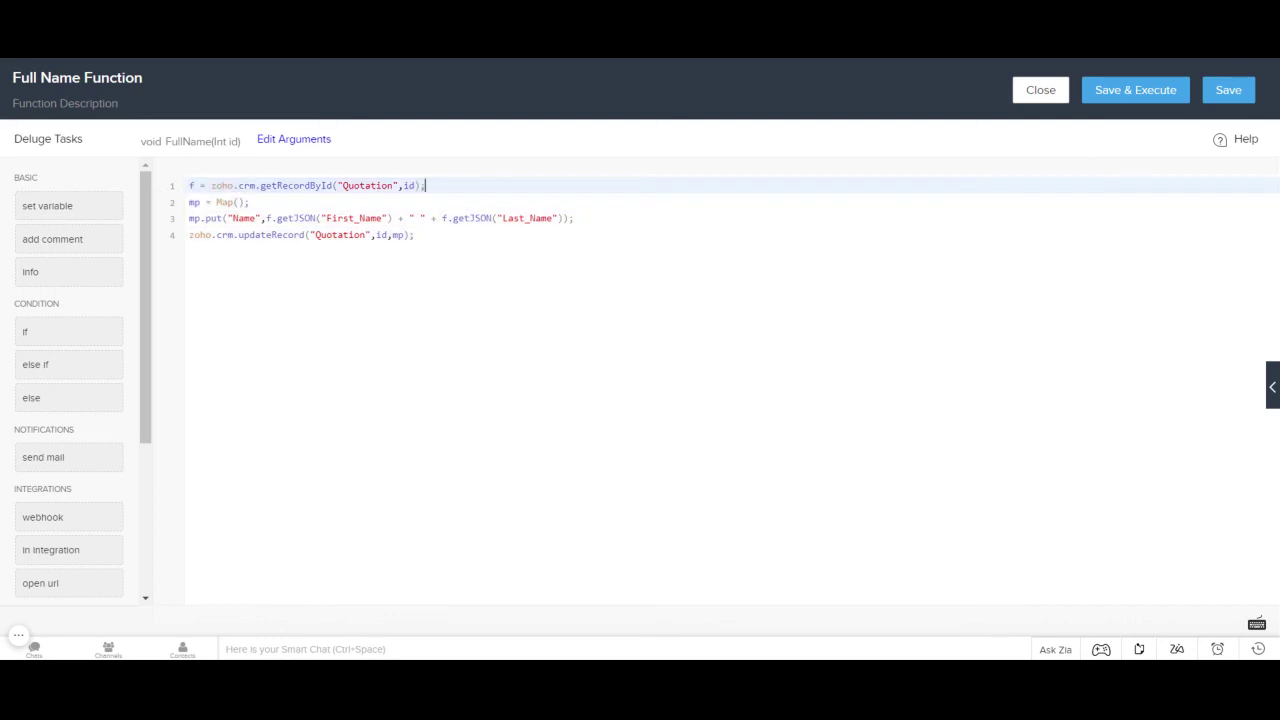
{"action": "left_click", "coordinate": [1134, 100]}
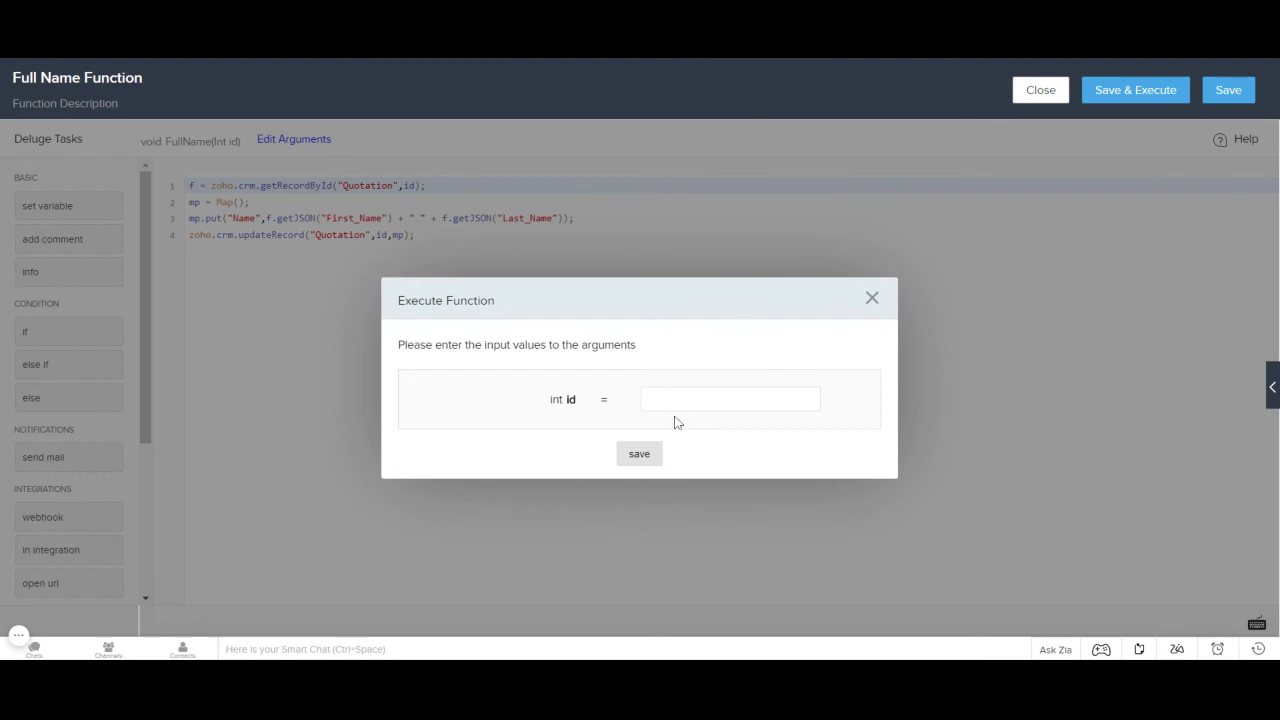
{"action": "key", "text": "ctrl+v"}
{"action": "left_click", "coordinate": [639, 455]}
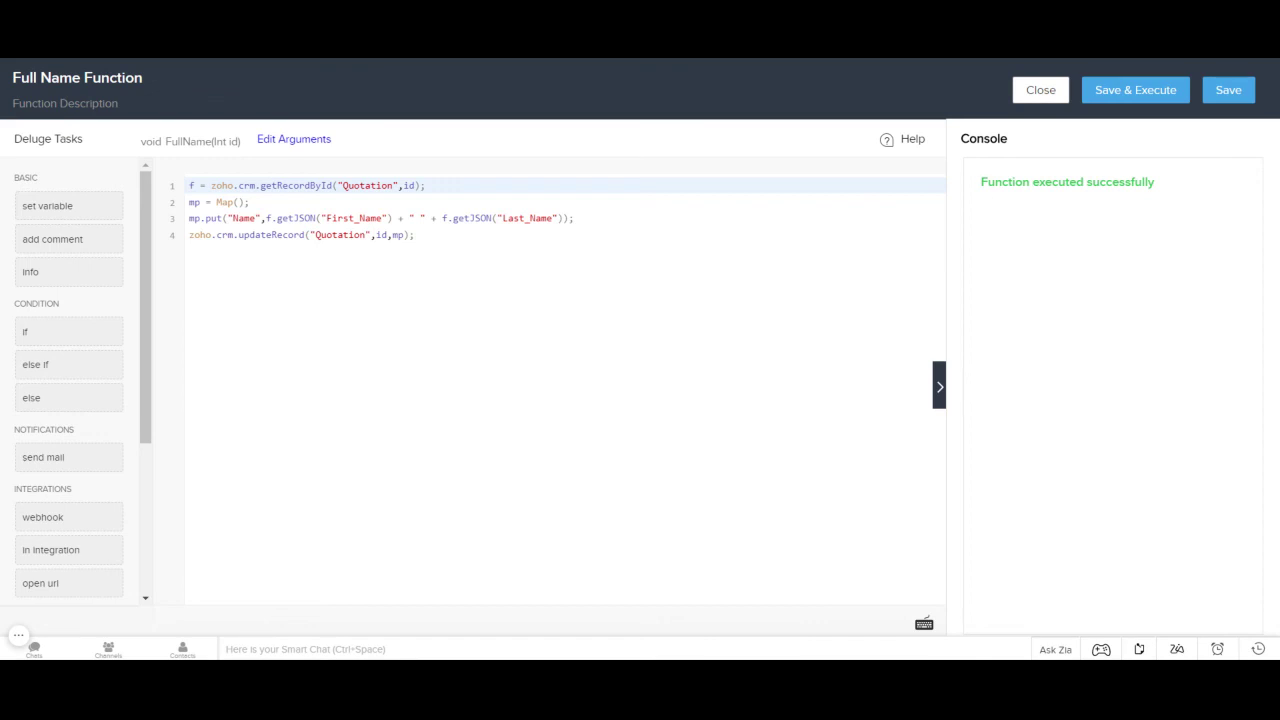
{"action": "left_click_drag", "start_coordinate": [980, 182], "coordinate": [980, 190]}
{"action": "left_click", "coordinate": [1160, 190]}
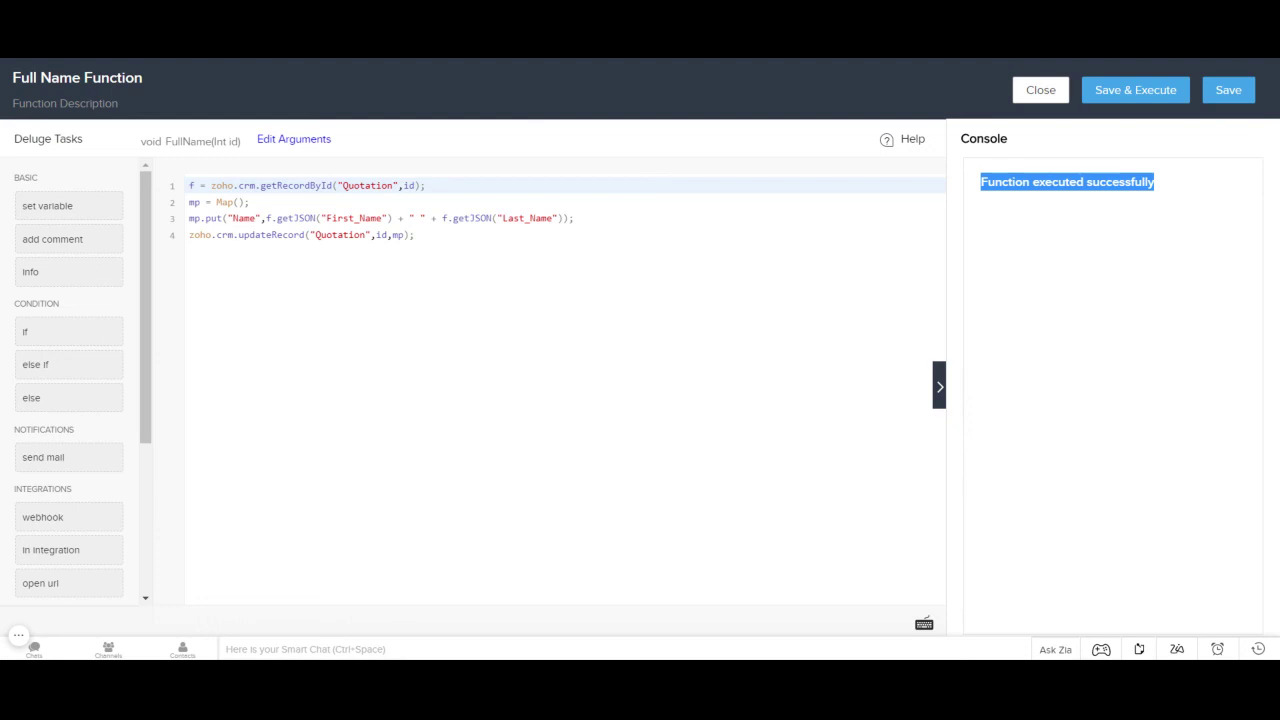
{"action": "left_click", "coordinate": [1040, 90]}
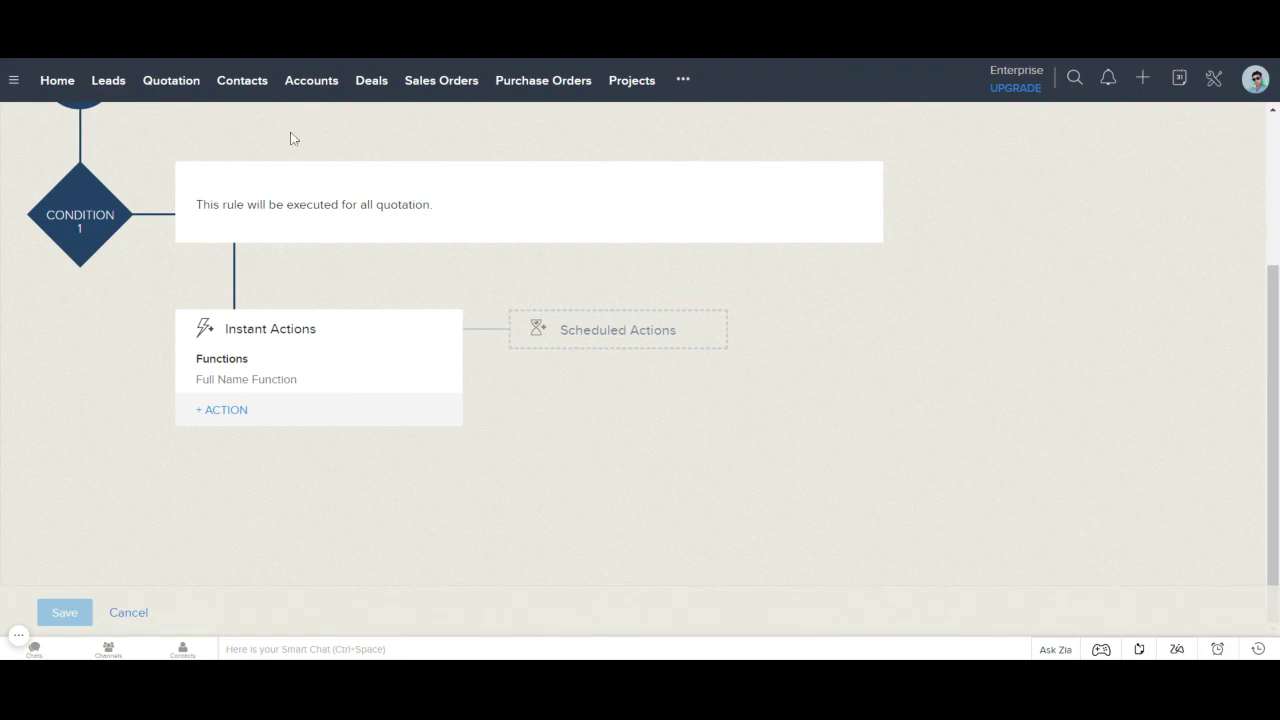
Step: Check that the Quotation list now shows the record's name as first plus last name
{"action": "left_click", "coordinate": [172, 88]}
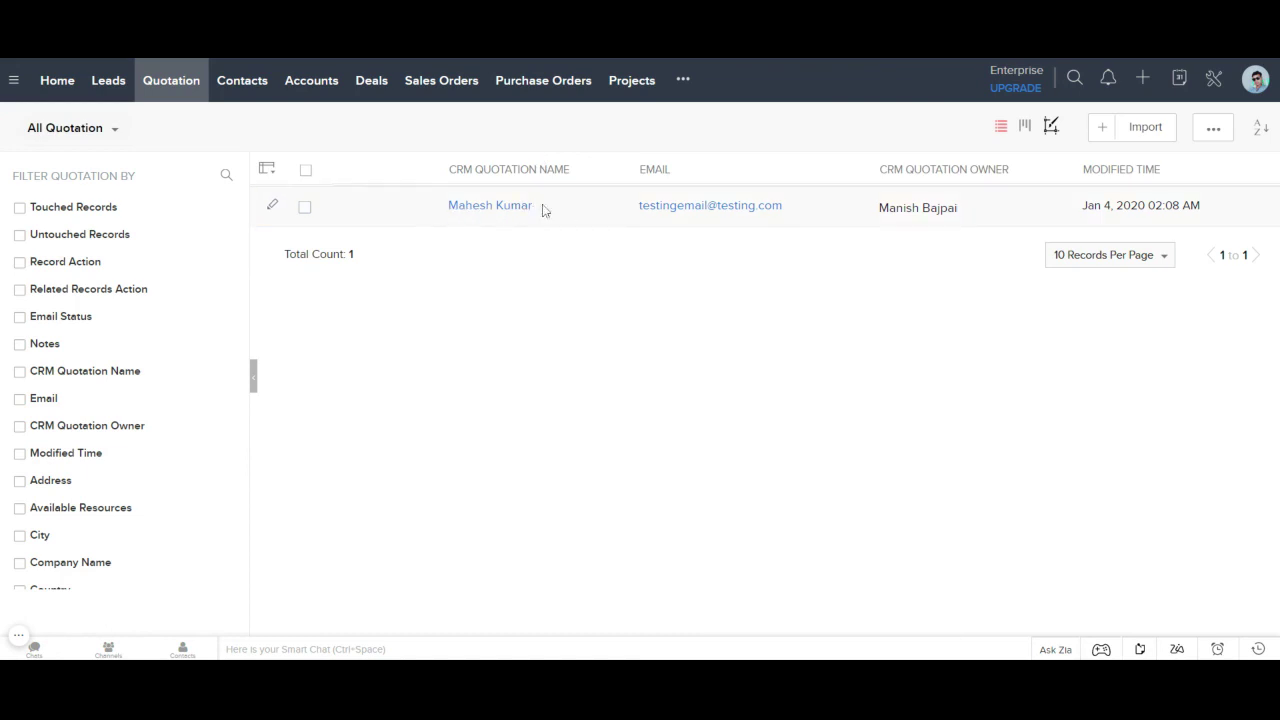
{"action": "left_click_drag", "start_coordinate": [557, 211], "coordinate": [450, 231]}
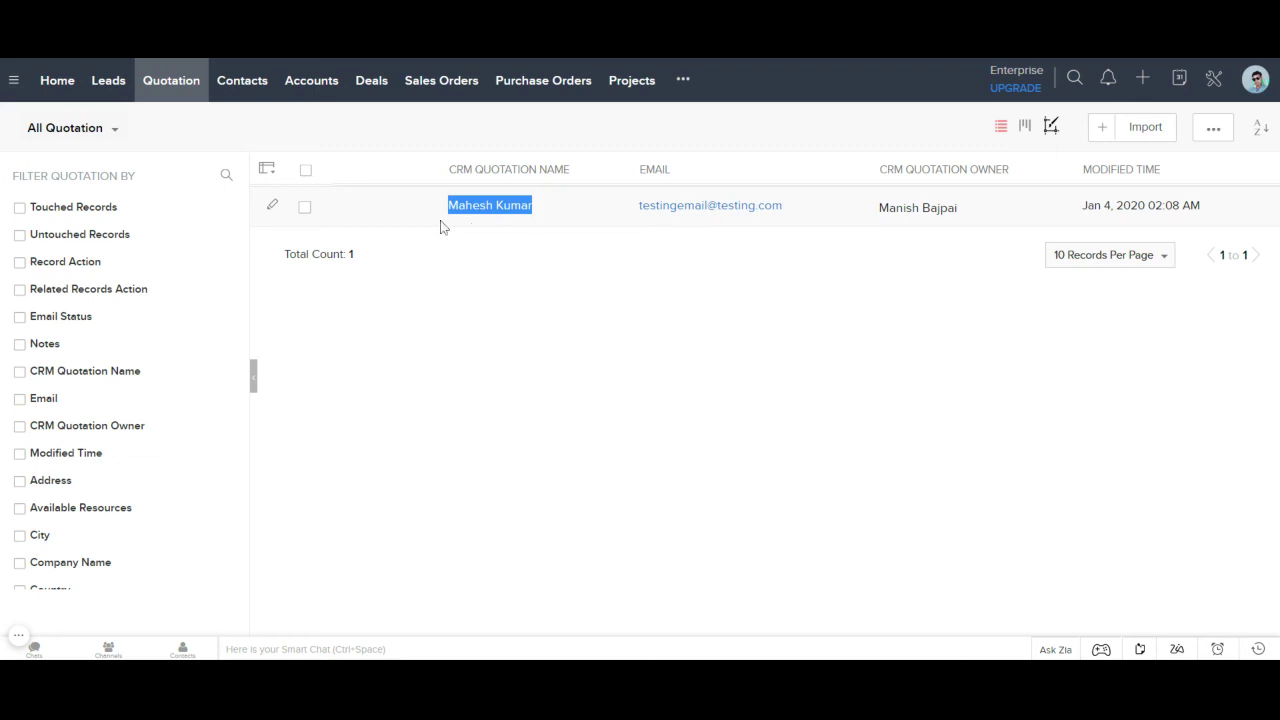
{"action": "left_click", "coordinate": [557, 248]}
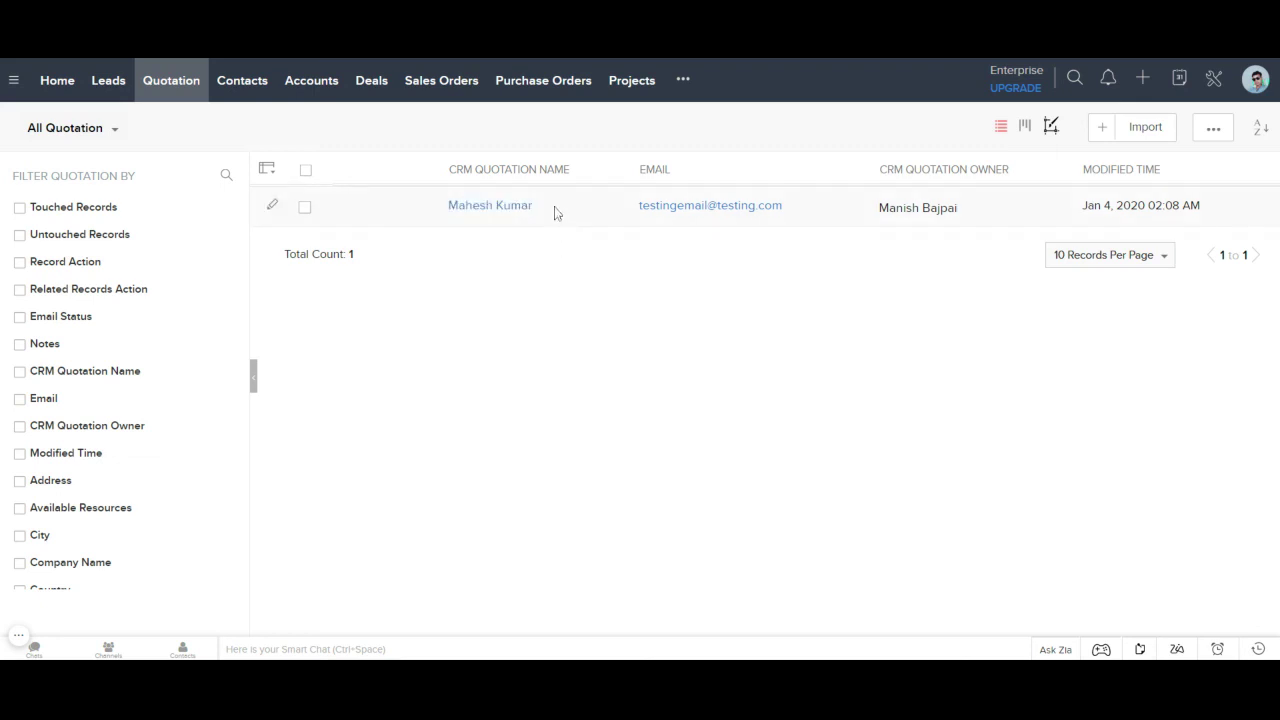